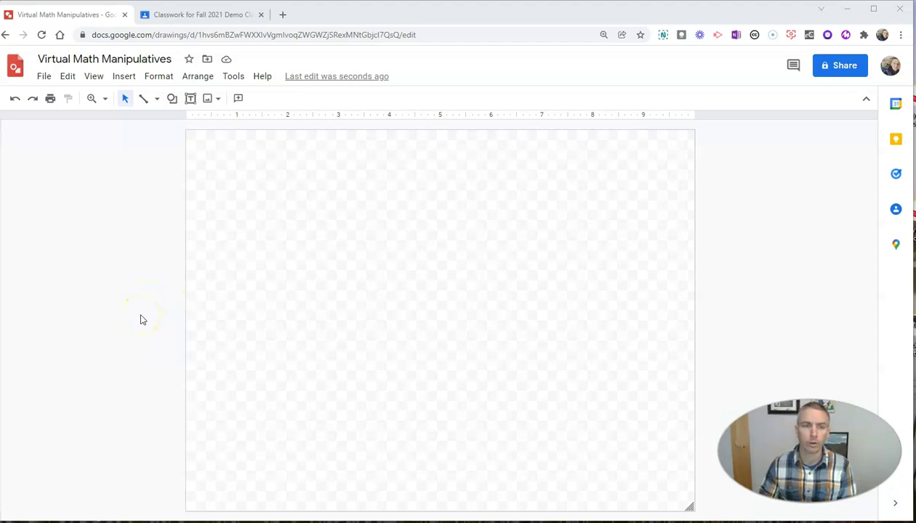
Switch from the blank drawing to the Fall 2021 Demo Class Classwork page
click(221, 15)
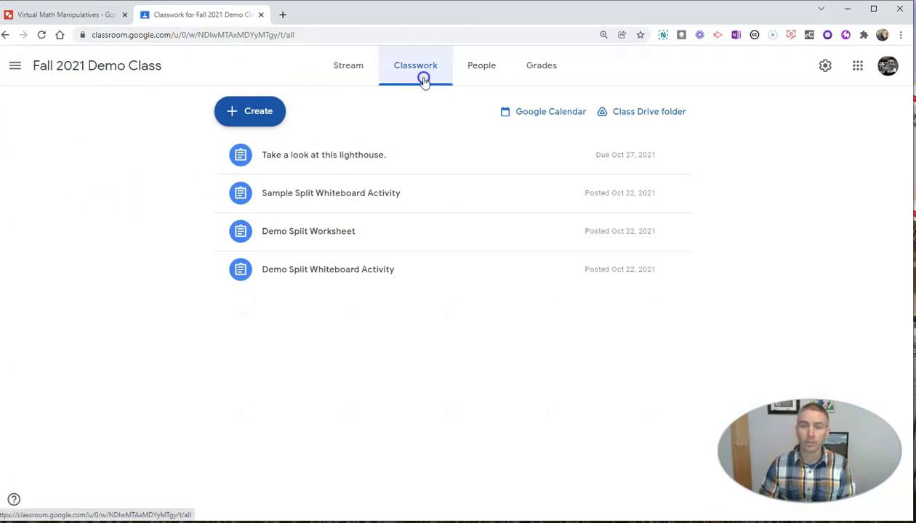
Create a new assignment titled 'Math Demo Assignment'
click(236, 111)
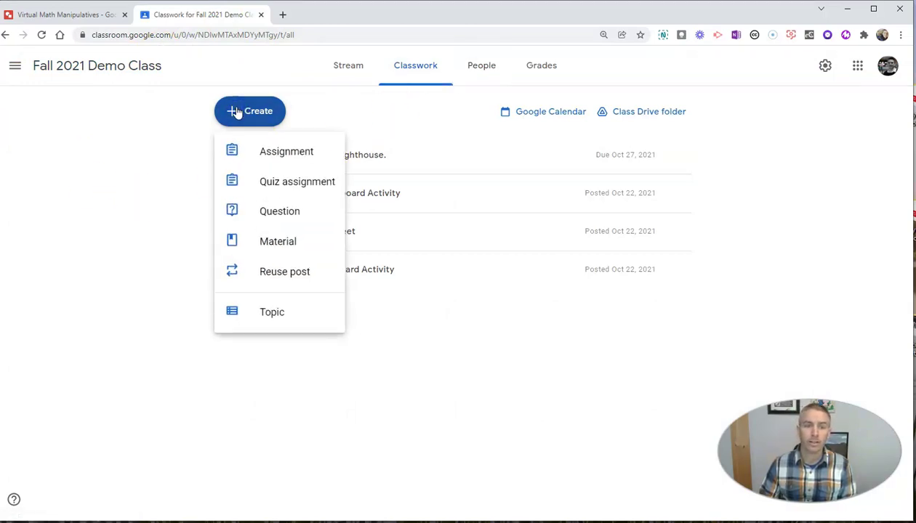
click(267, 150)
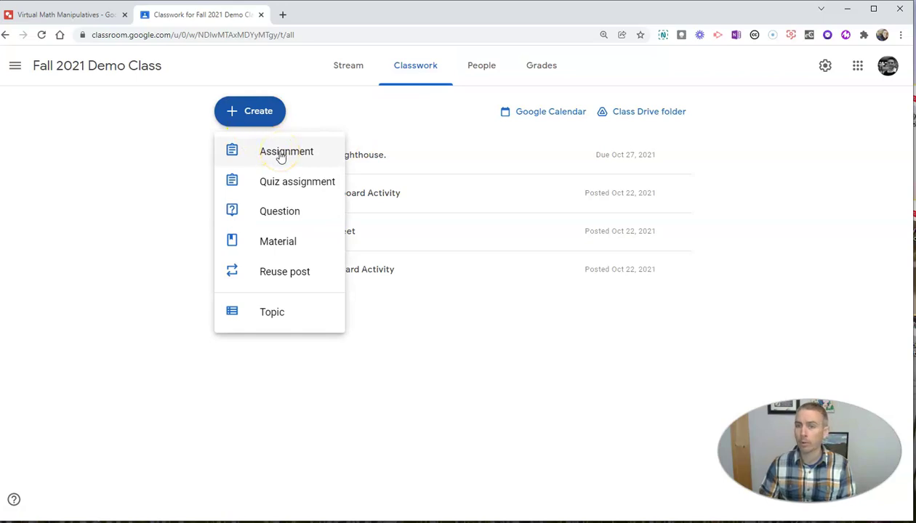
click(281, 154)
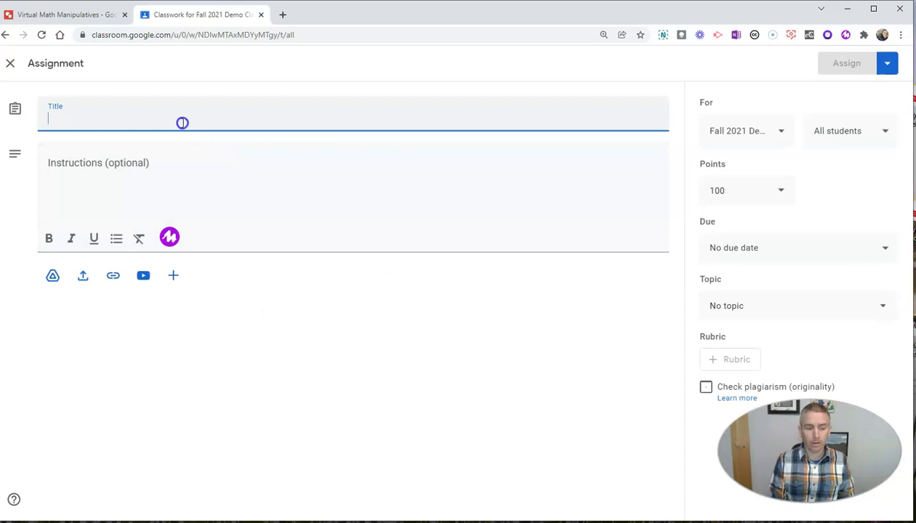
text(Math Demo Assignment)
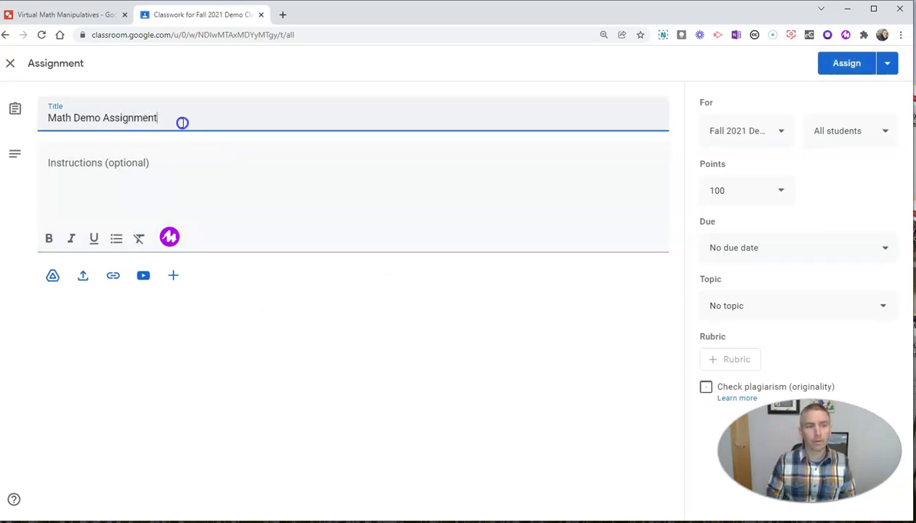
Write instructions to drag the tens units to the right side until they make enough
click(166, 163)
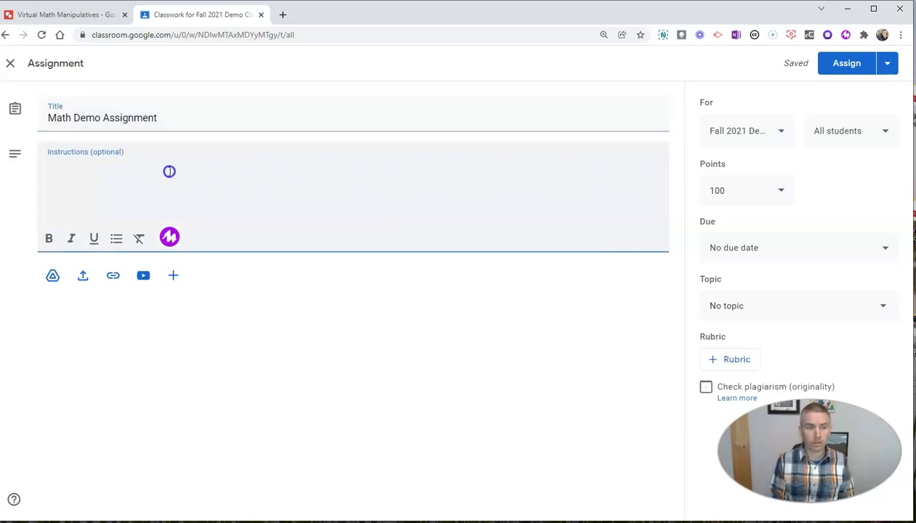
text(Drag the)
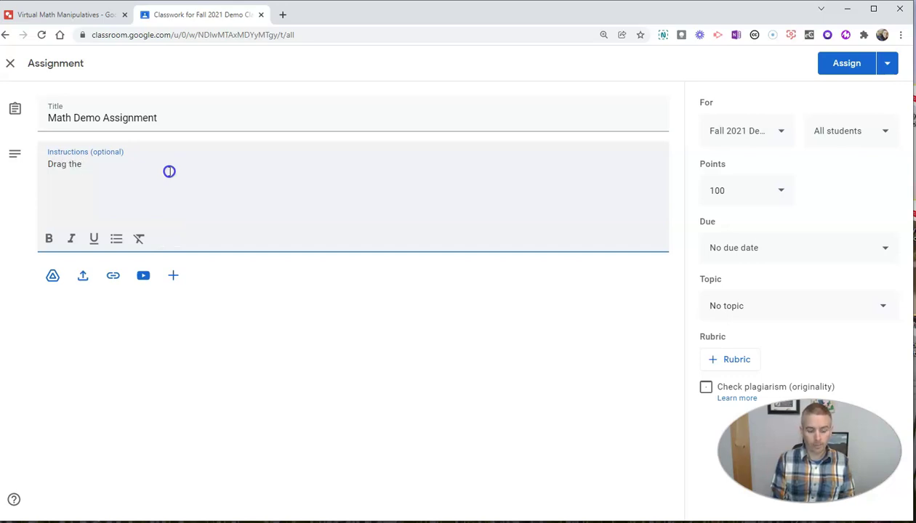
text( t)
key(BackSpace)
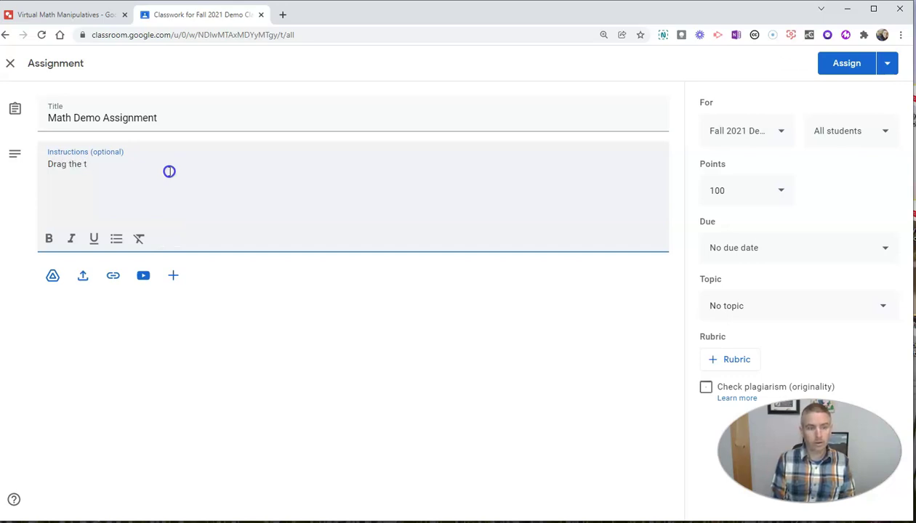
text(tens units to the right s)
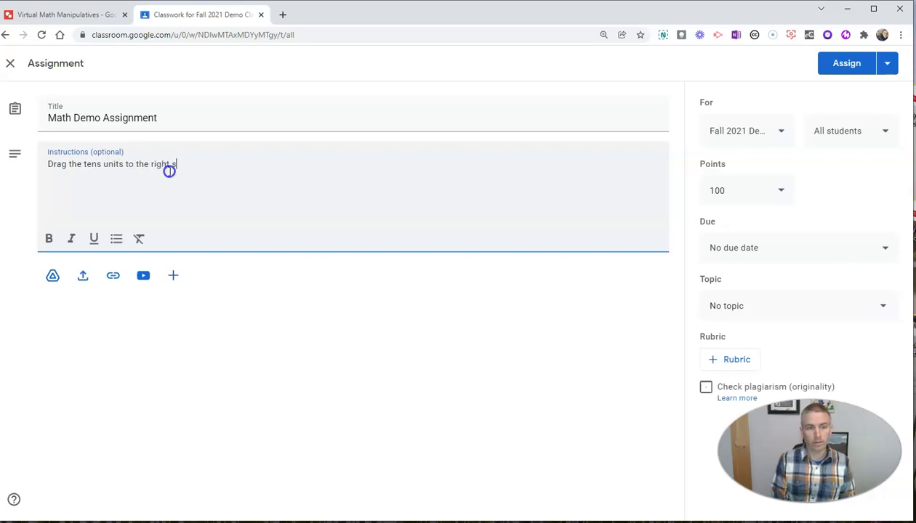
text(ide of the scree)
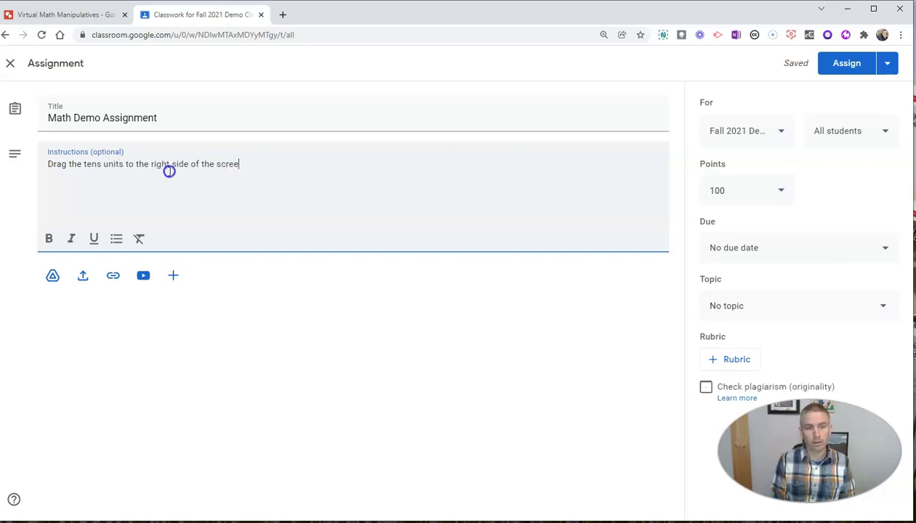
text(n until you ha)
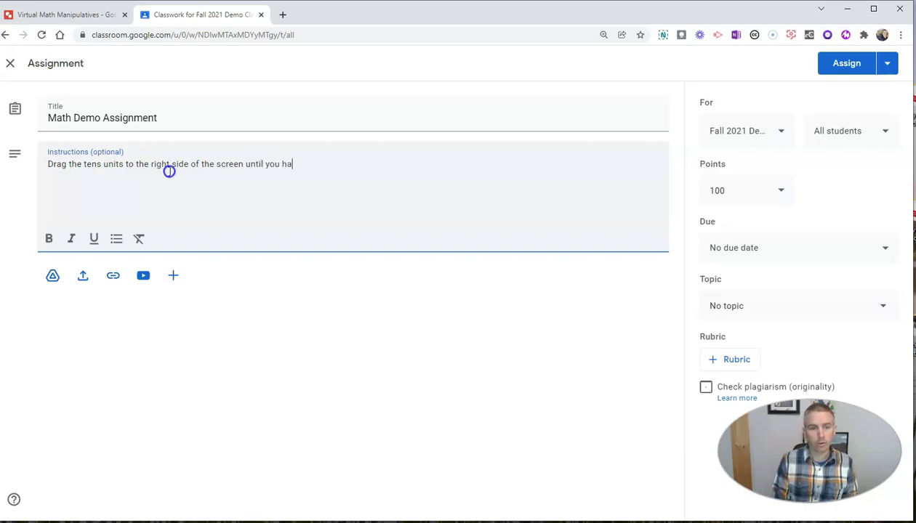
text(ve made)
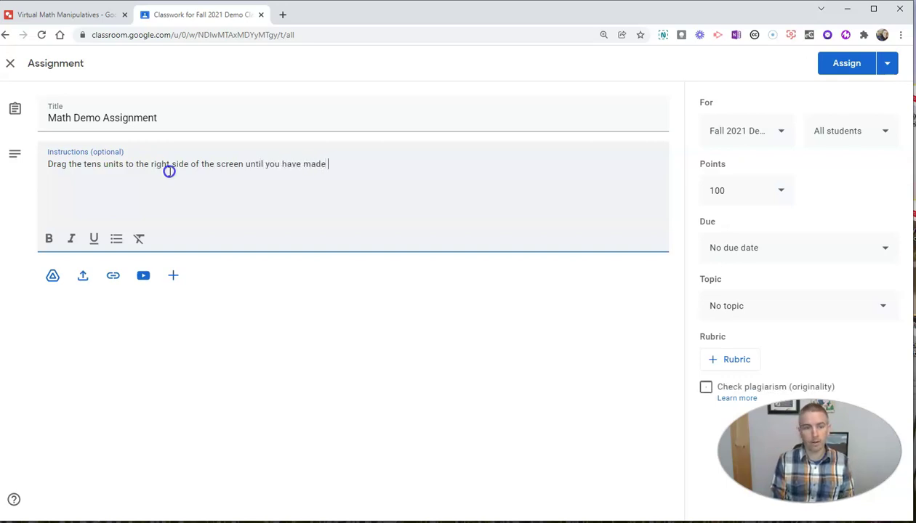
key(BackSpace)
key(BackSpace)
text(e)
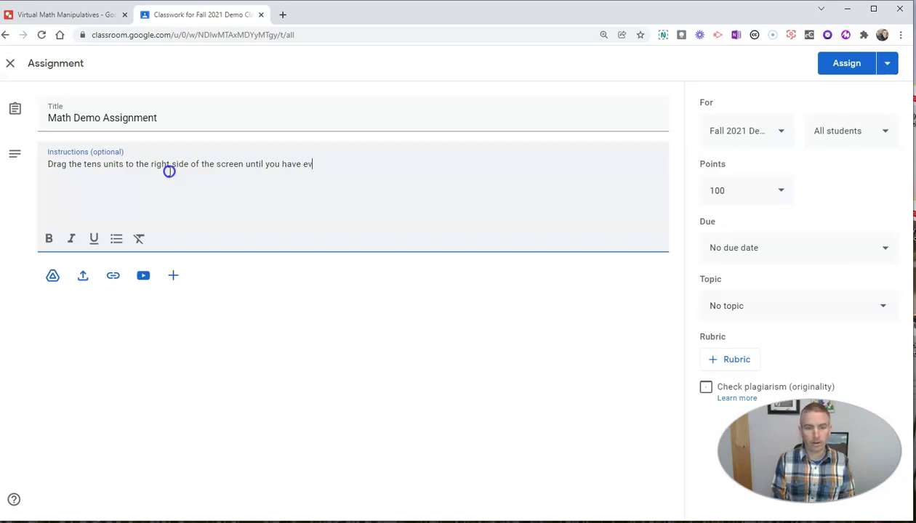
text(nough to)
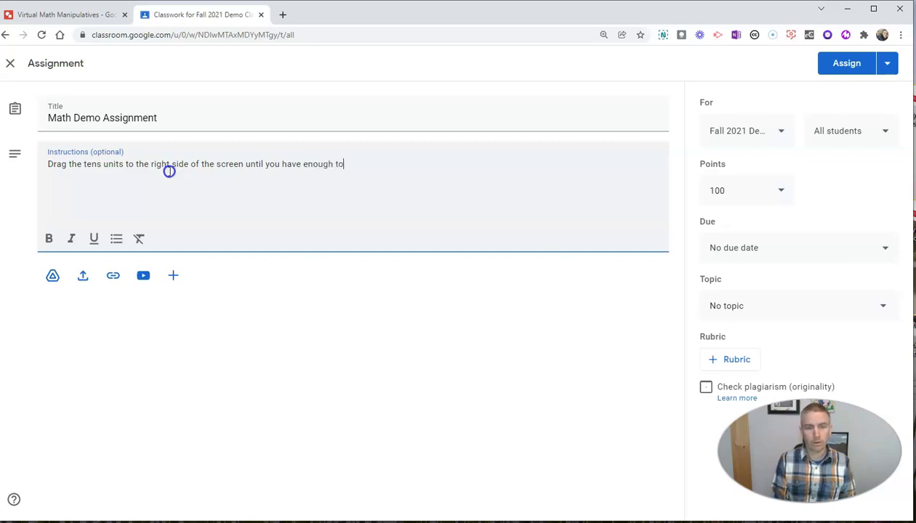
text( equal 100.)
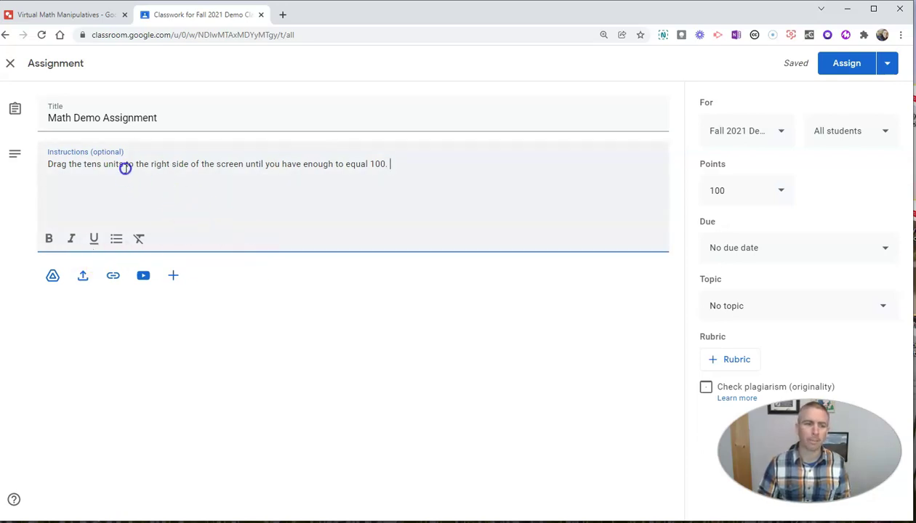
Attach a new blank Google Drawings file to the assignment
click(174, 279)
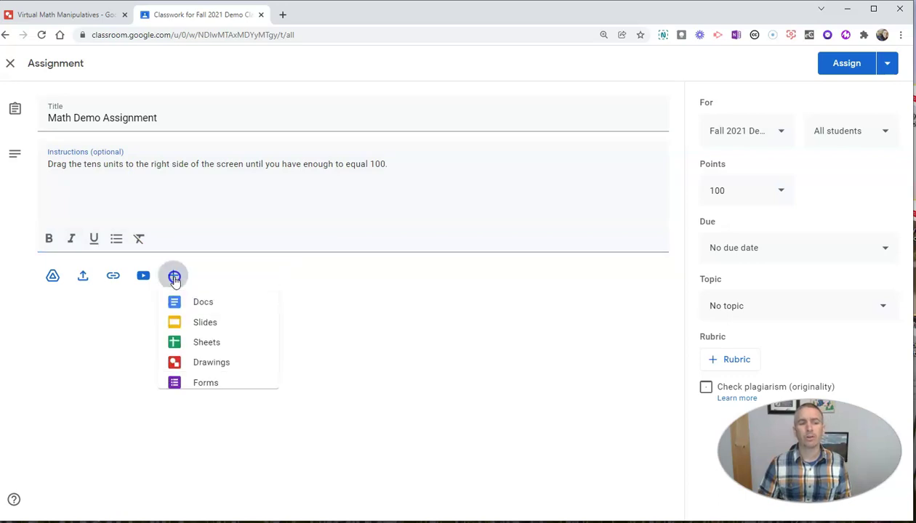
click(202, 367)
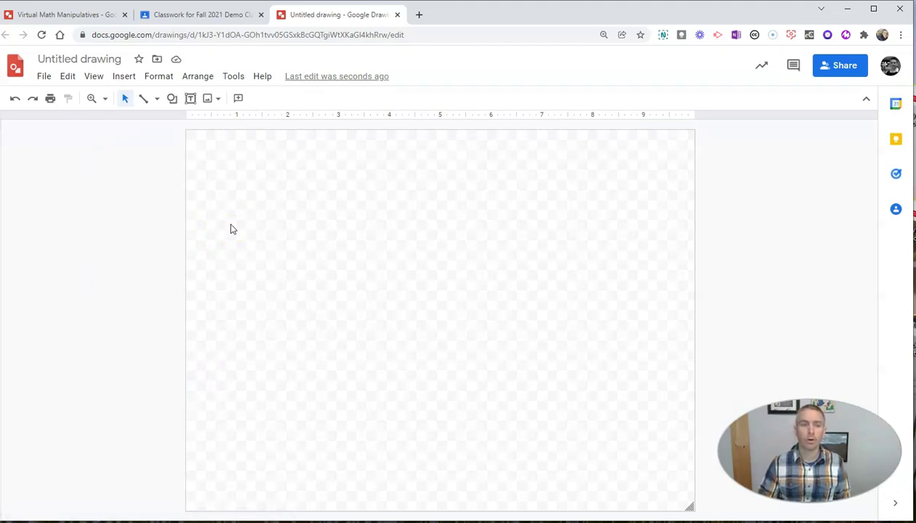
Draw a straight vertical line down the centre of the page
click(157, 102)
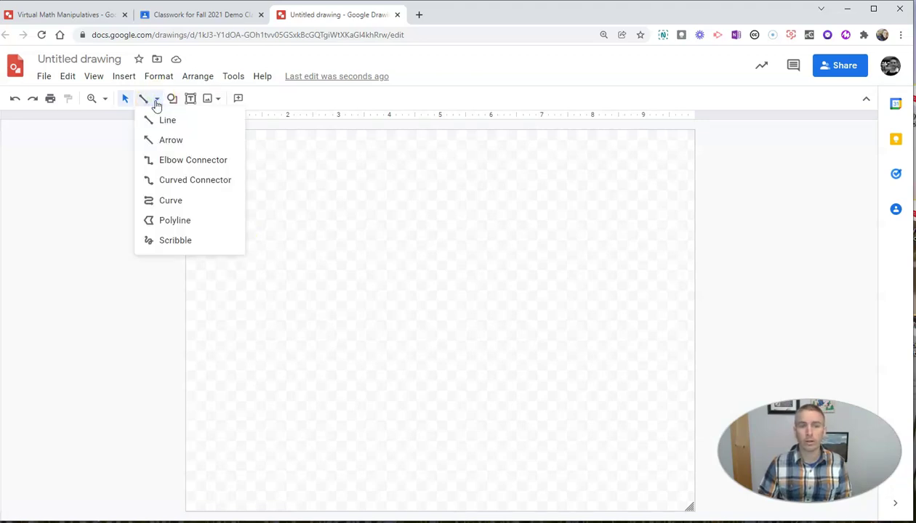
click(192, 16)
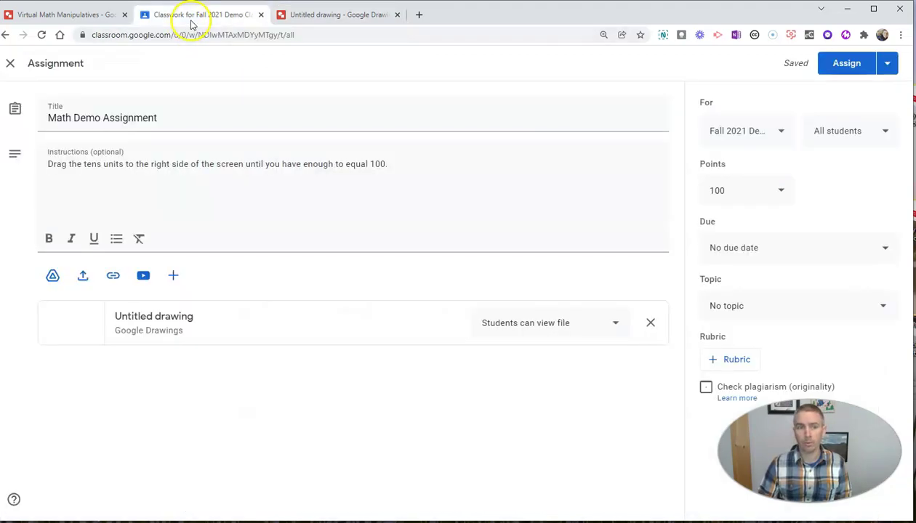
click(348, 13)
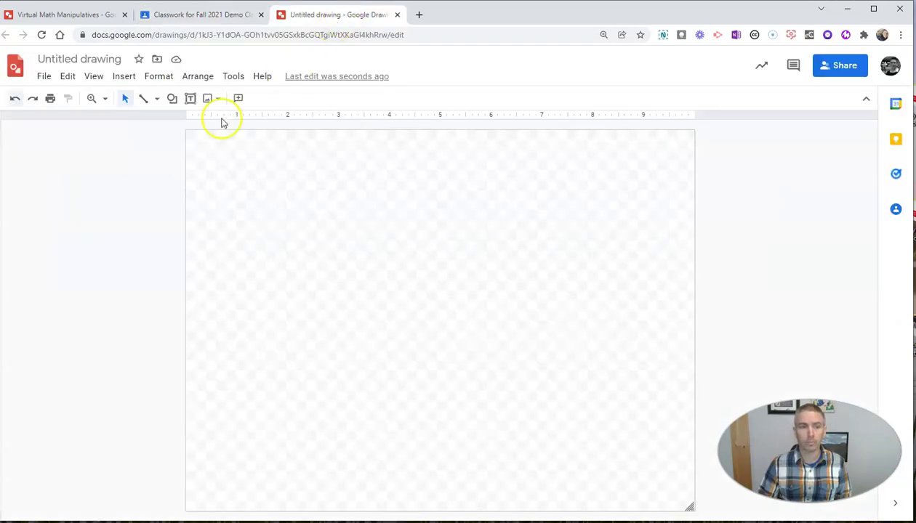
click(157, 102)
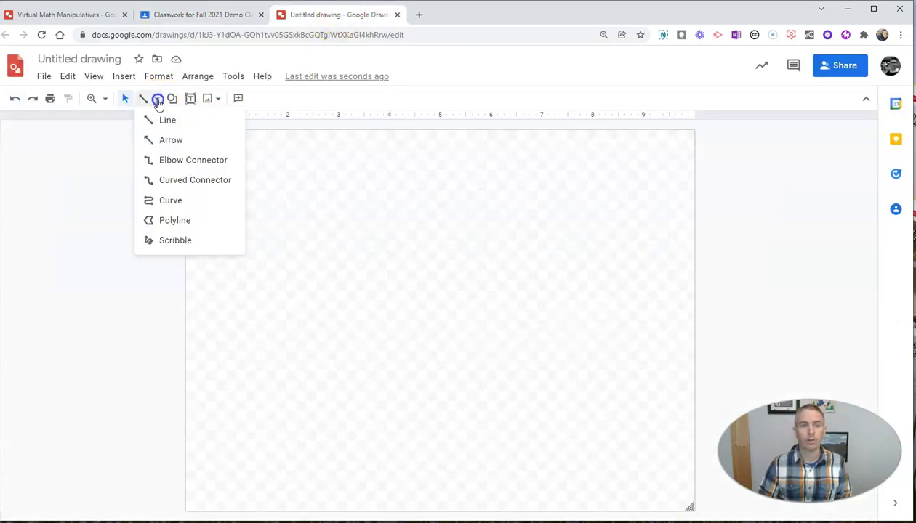
click(166, 122)
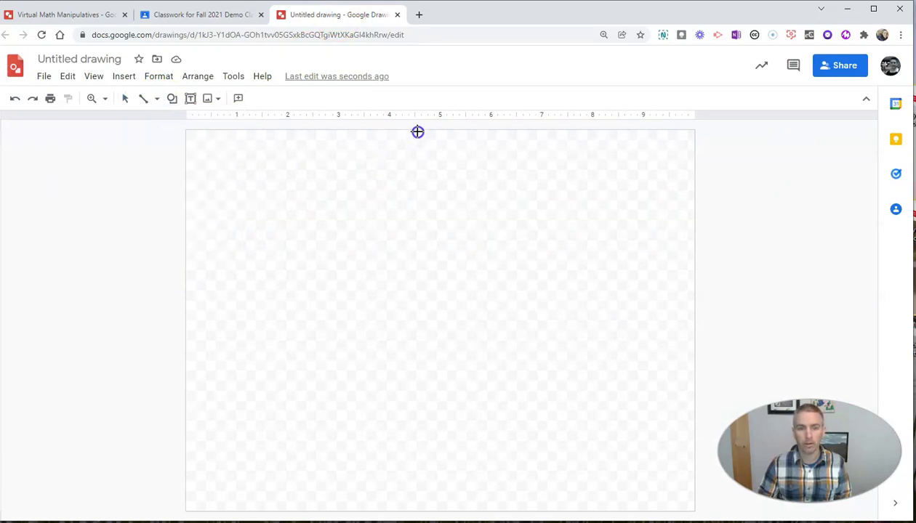
mouse_move(417, 130)
mouse_down()
mouse_move(430, 415)
mouse_move(419, 513)
mouse_up()
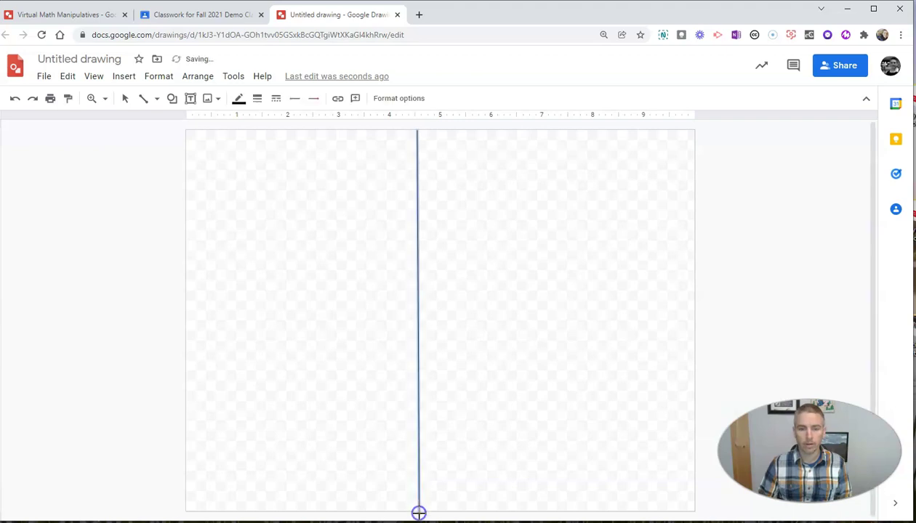
Make the dividing line 8px thick and undo a stray diagonal line
click(258, 99)
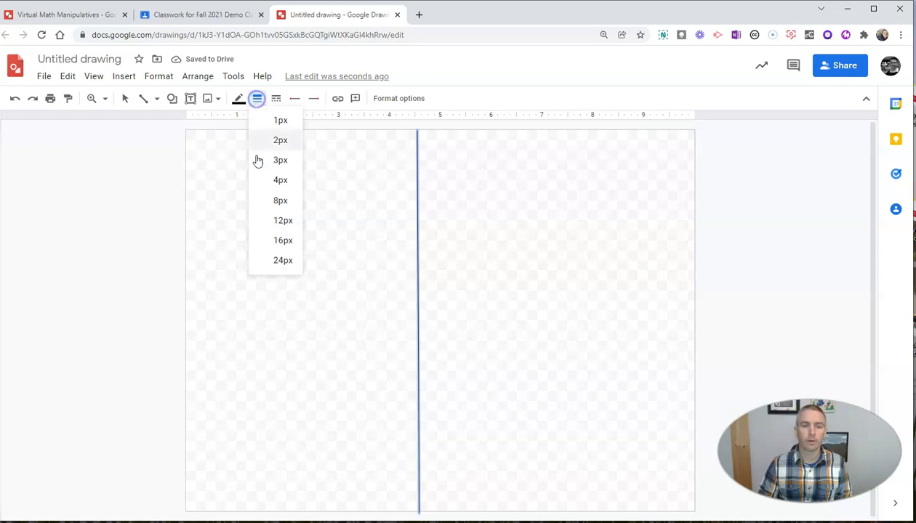
click(281, 201)
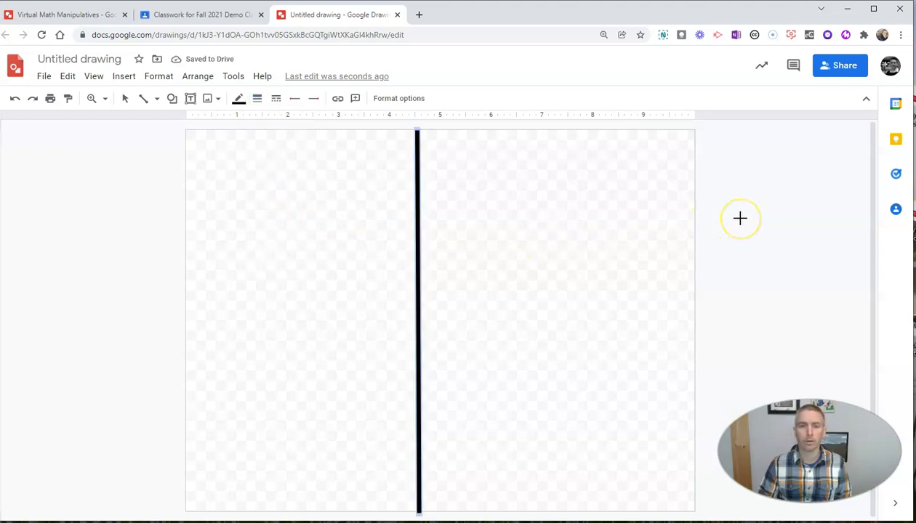
drag(740, 218, 798, 277)
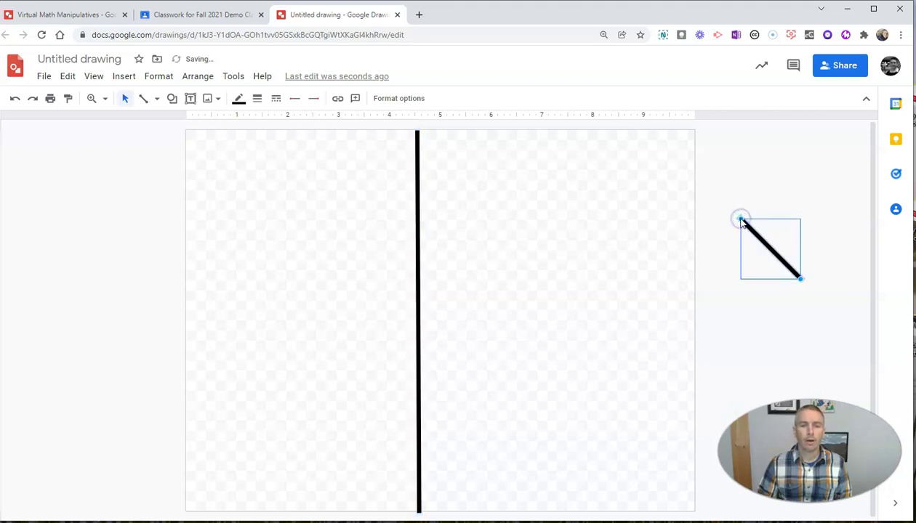
click(762, 205)
key(ctrl+z)
click(529, 284)
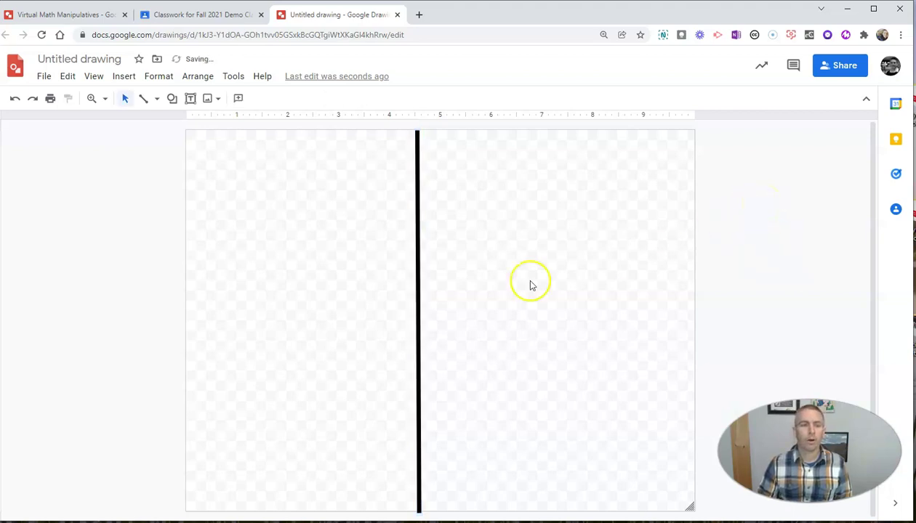
click(128, 262)
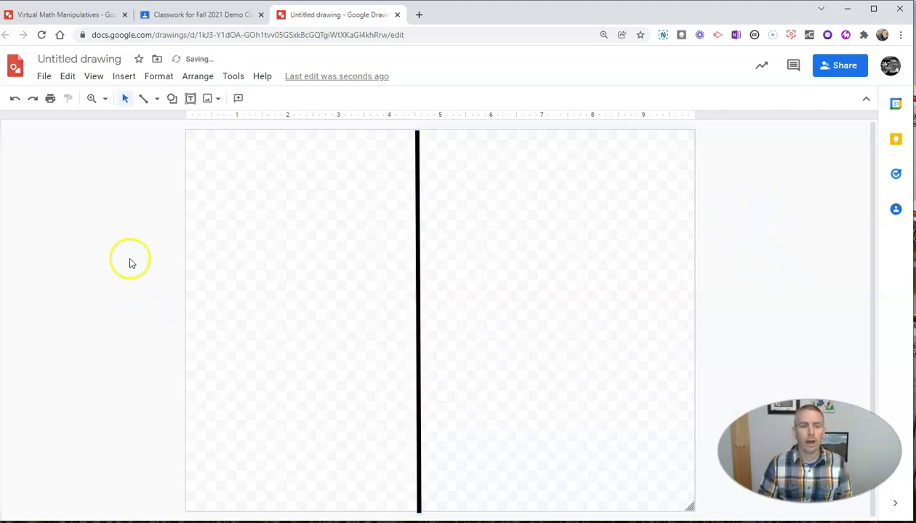
Draw a tall rectangle near the top-left of the page
click(173, 100)
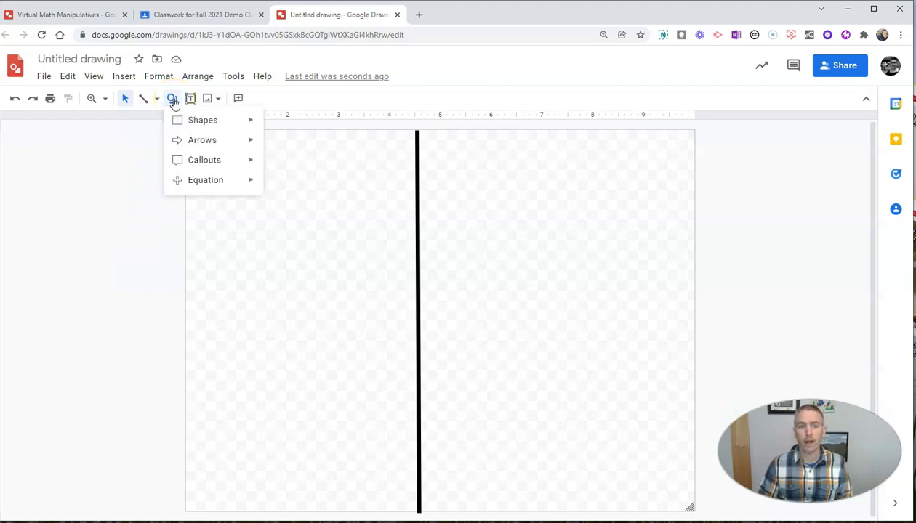
click(234, 122)
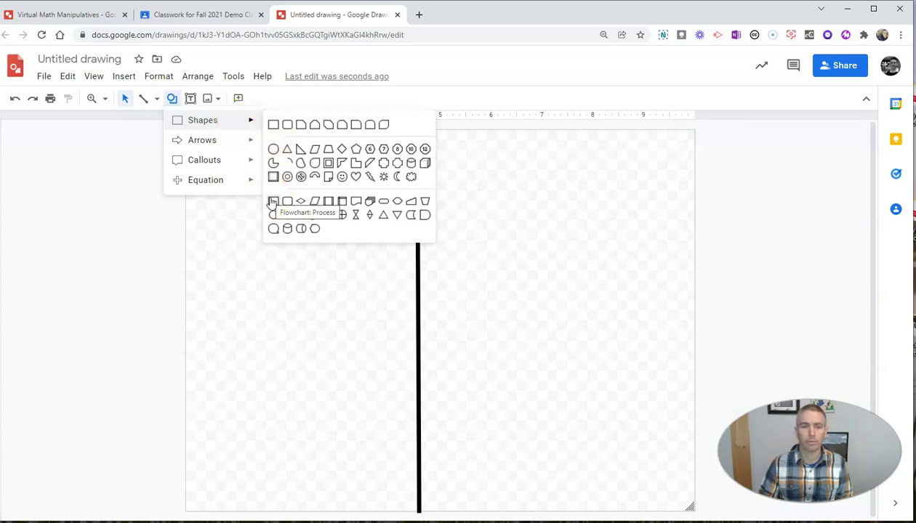
click(274, 125)
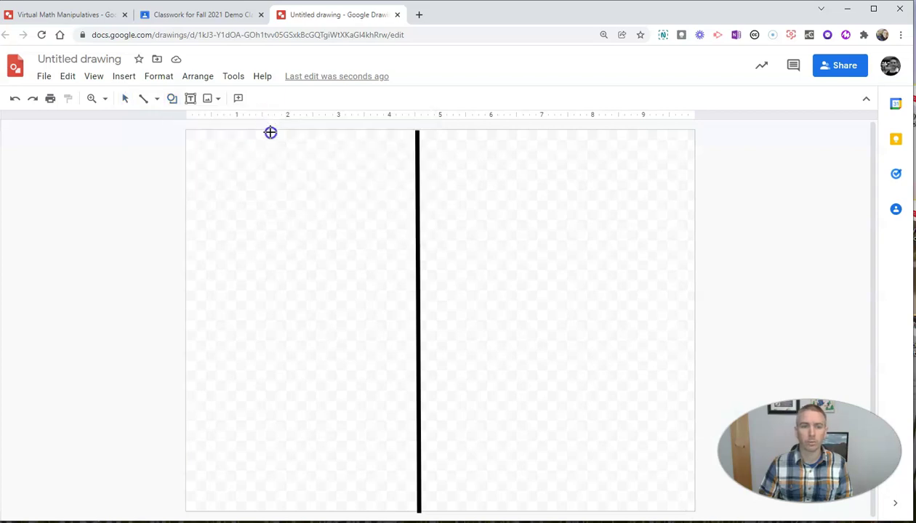
drag(212, 178, 252, 259)
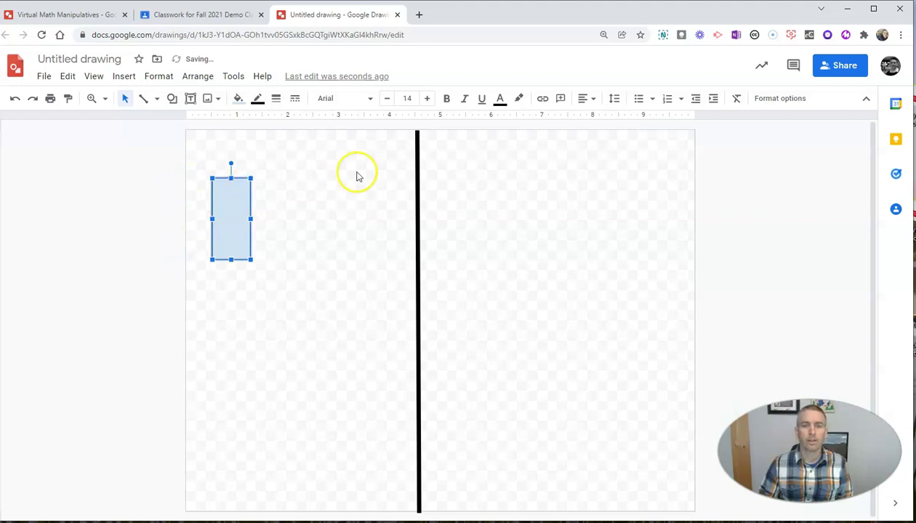
Give the rectangle a red 4px border and nudge it slightly right
click(258, 101)
click(276, 177)
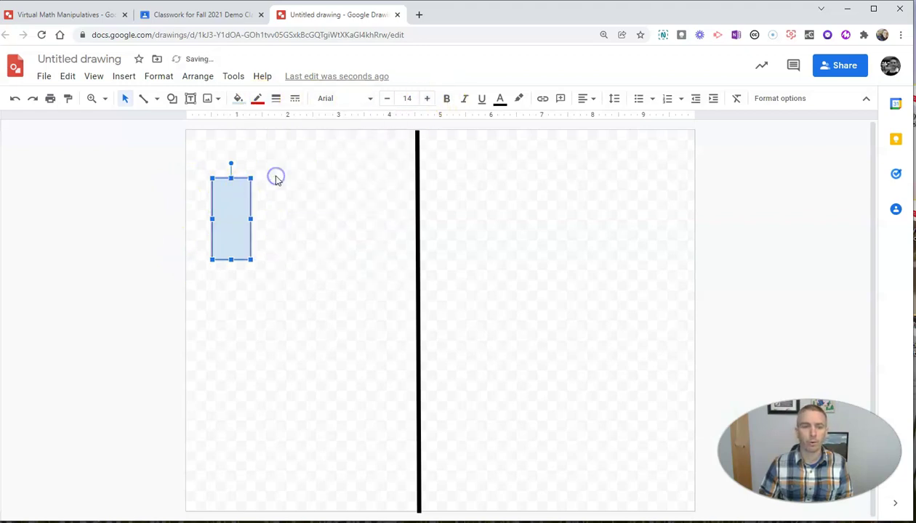
click(276, 99)
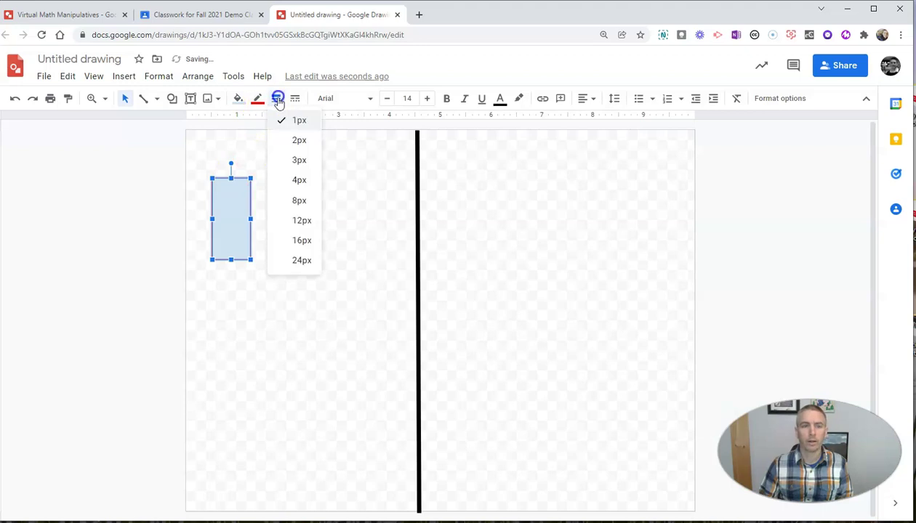
click(300, 180)
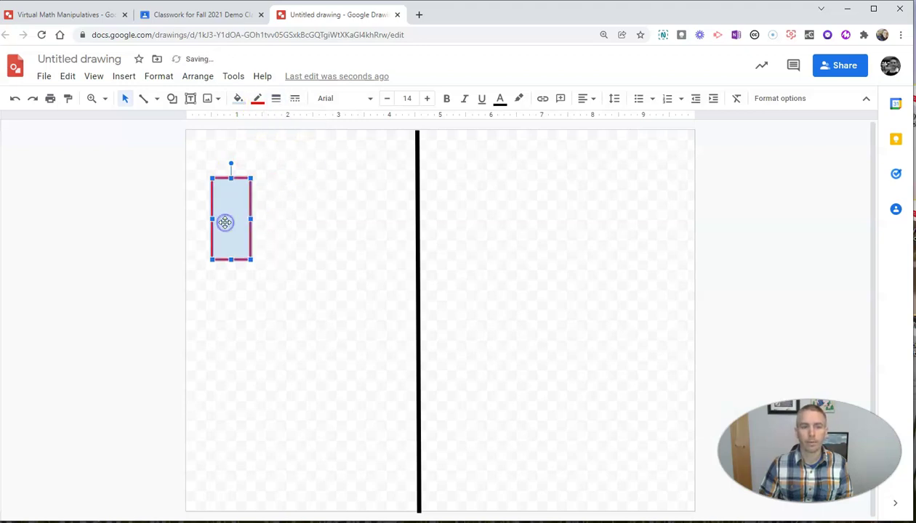
click(287, 210)
mouse_move(237, 216)
mouse_down()
mouse_move(481, 213)
mouse_move(246, 207)
mouse_up()
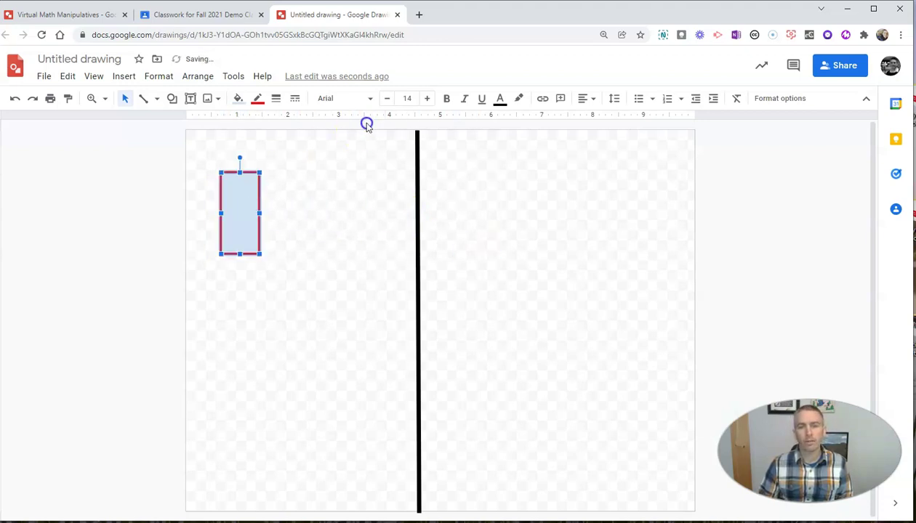
click(190, 98)
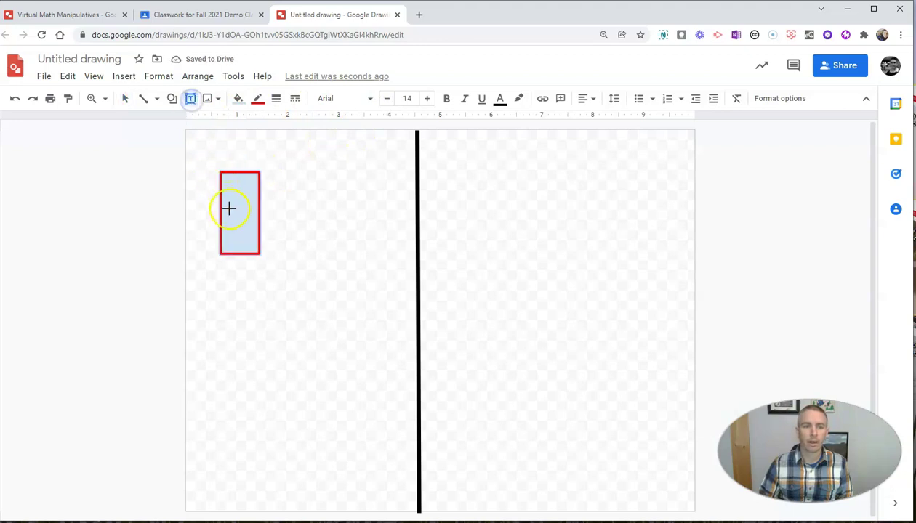
drag(229, 208, 249, 220)
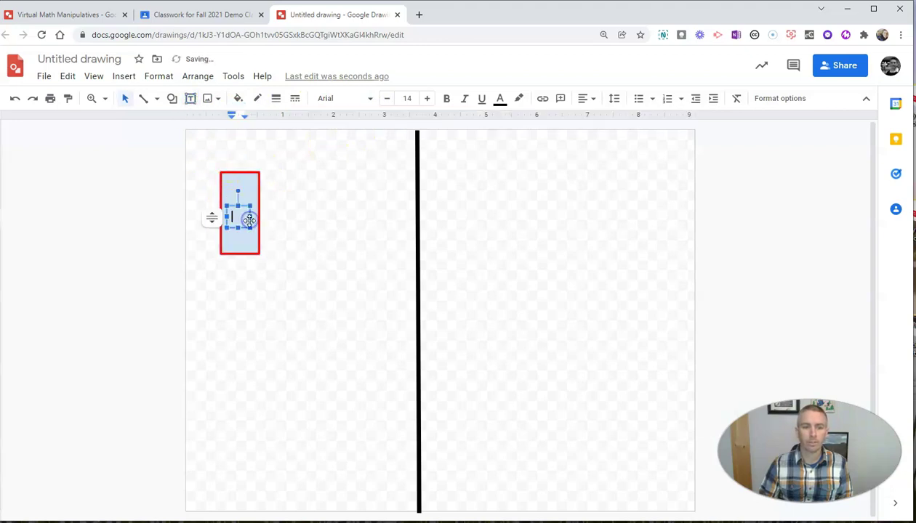
text(10)
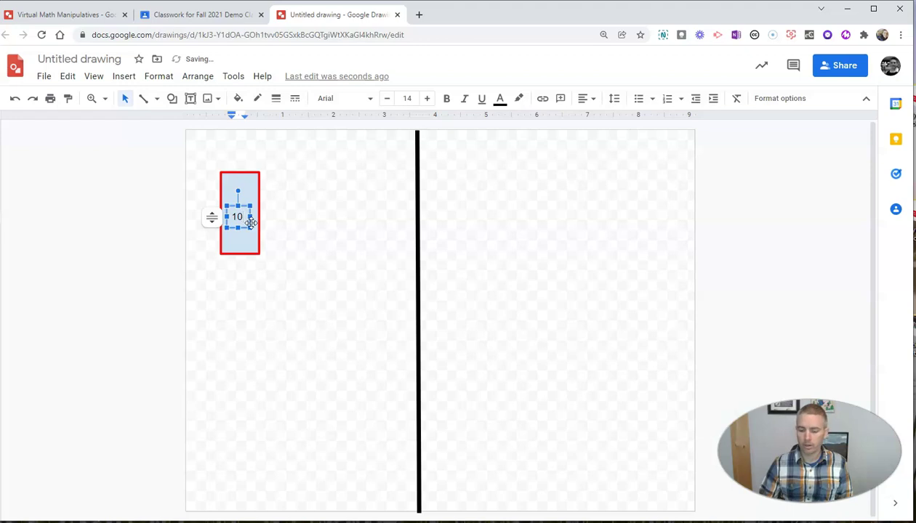
click(267, 286)
click(247, 233)
drag(247, 232, 298, 237)
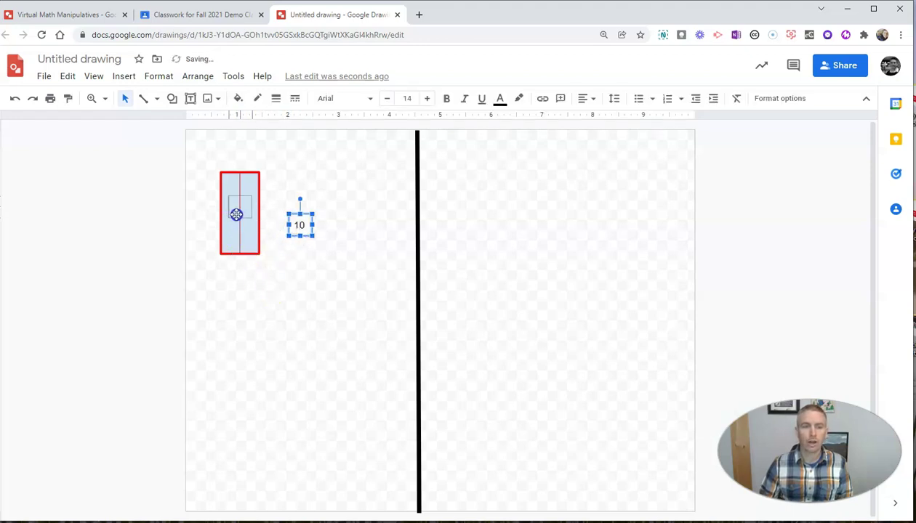
key(ctrl+z)
mouse_move(235, 237)
mouse_down()
mouse_move(341, 240)
mouse_move(235, 242)
mouse_up()
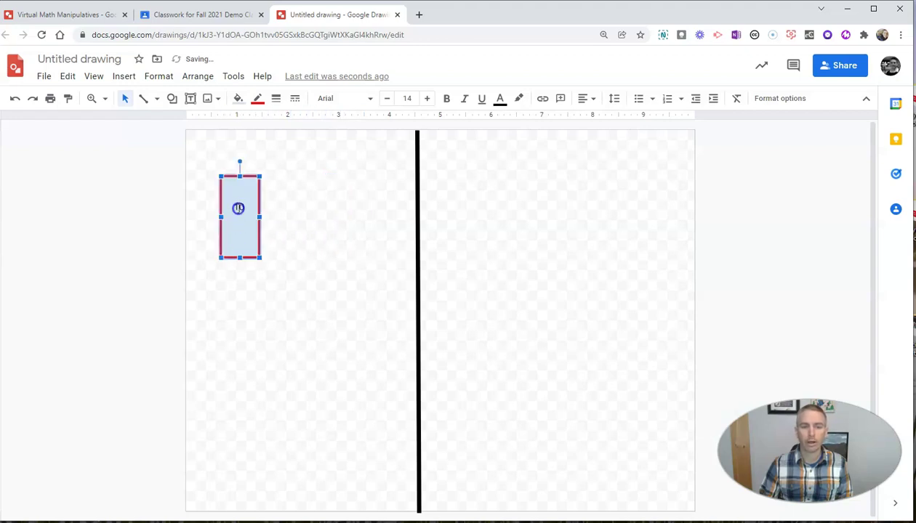
click(238, 209)
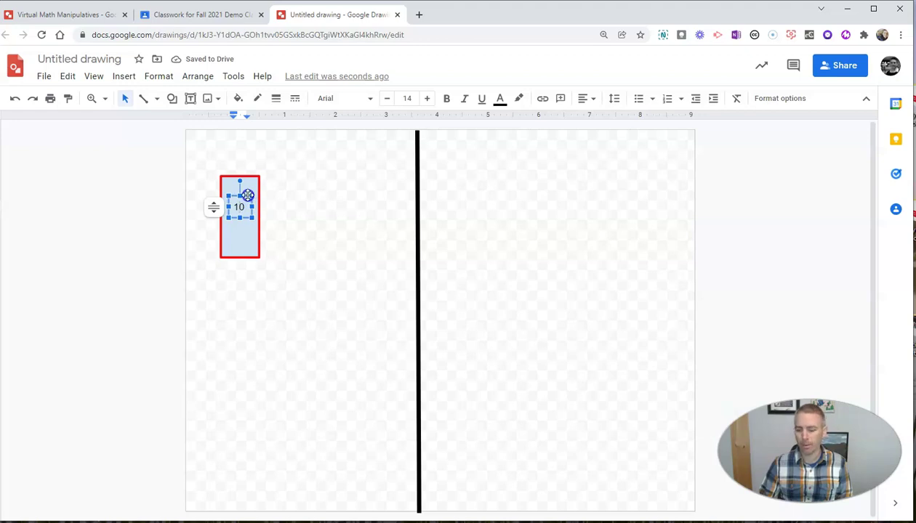
click(247, 195)
key(Delete)
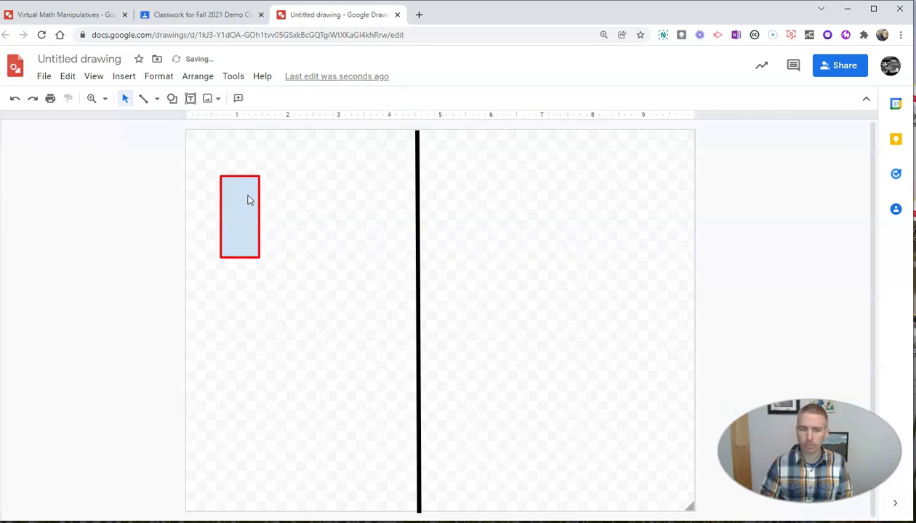
Delete the rectangle and add a '10' text box at the page's top-left
click(247, 200)
key(Delete)
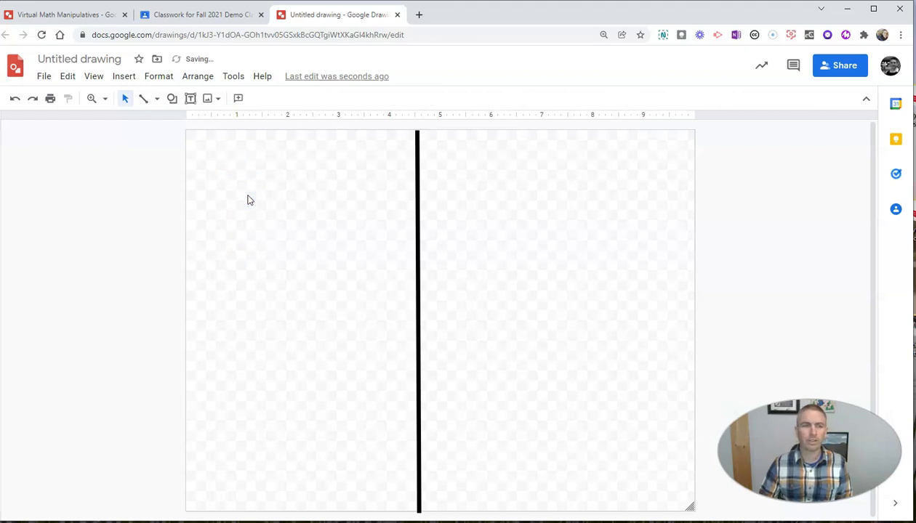
click(194, 103)
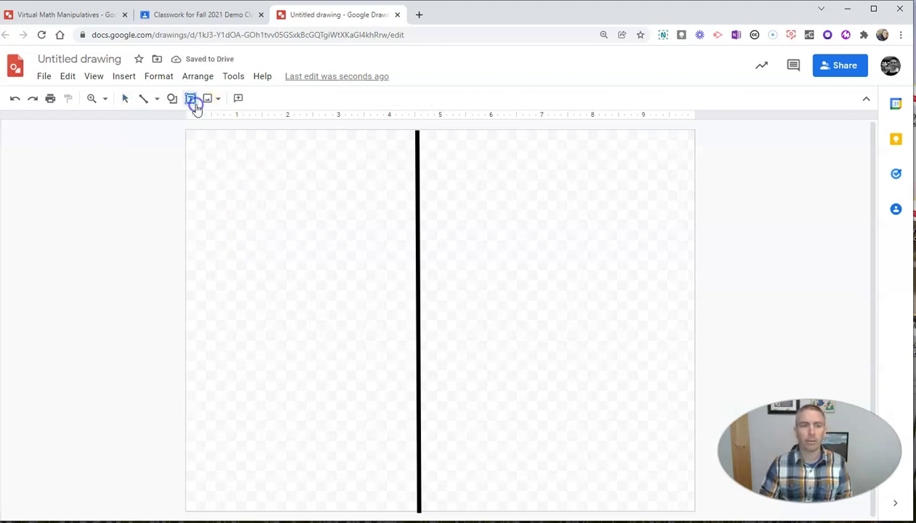
drag(207, 171, 245, 252)
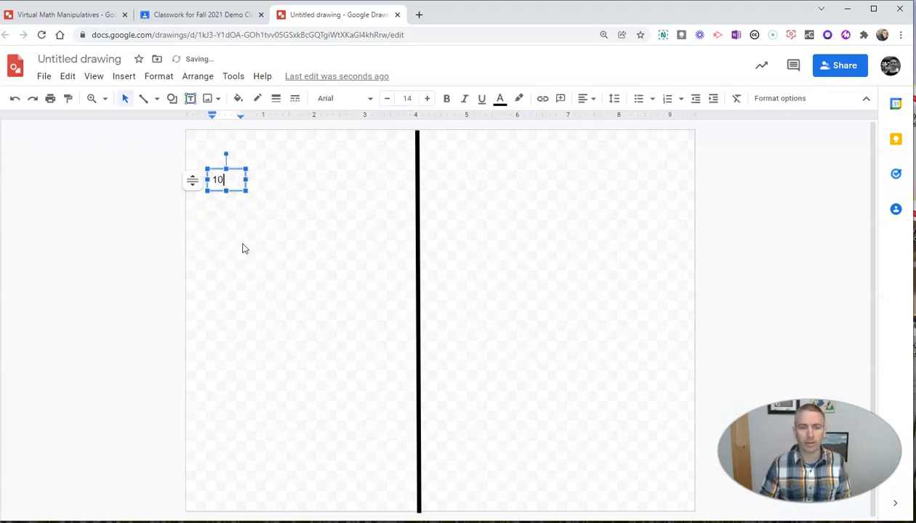
Format the 10 as bold, 24-point Comic Sans MS
double_click(216, 180)
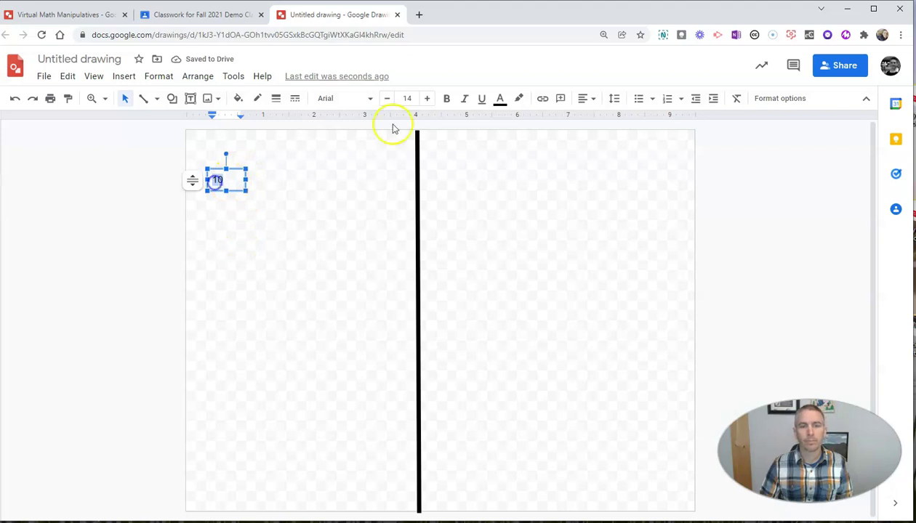
click(427, 98)
click(427, 98)
click(428, 99)
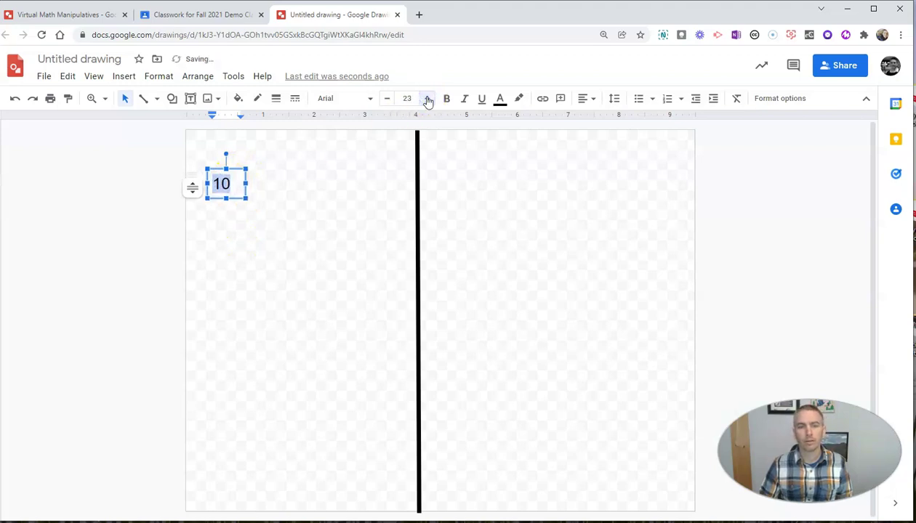
click(428, 99)
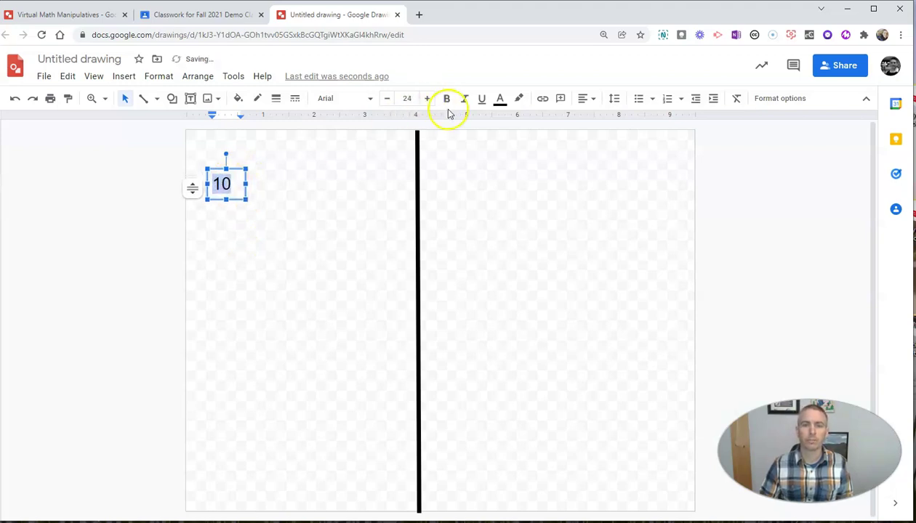
click(446, 99)
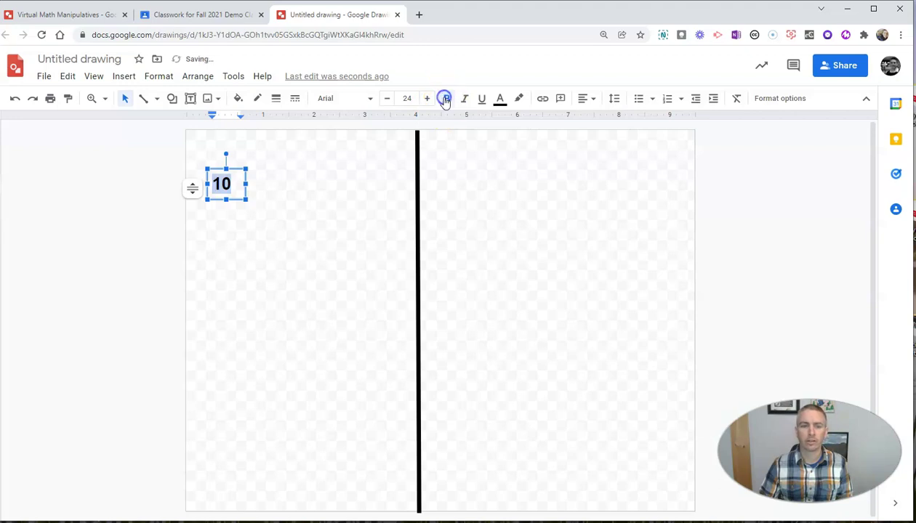
click(354, 98)
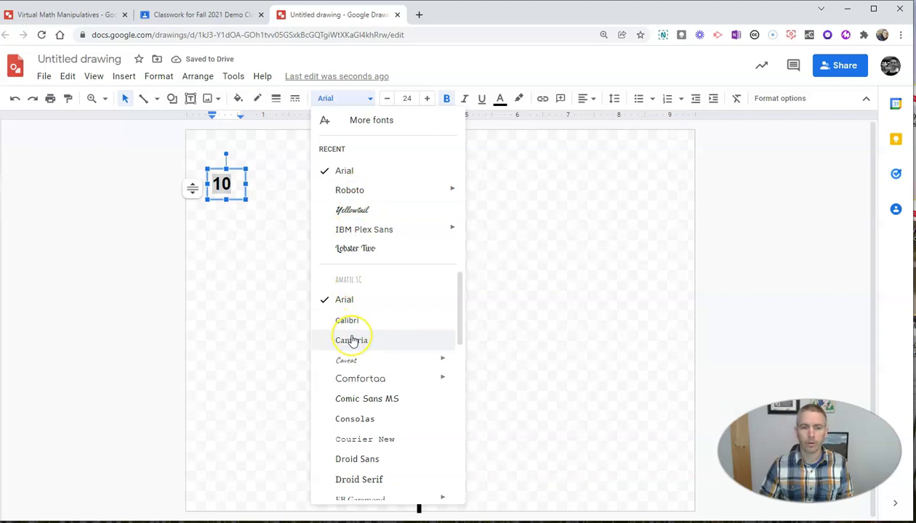
click(362, 399)
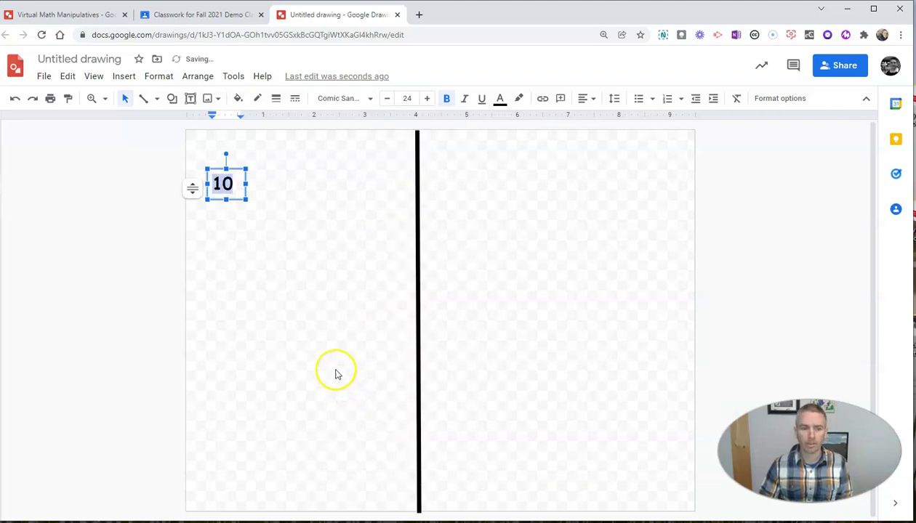
Give the 10 box a red 4px border
click(221, 200)
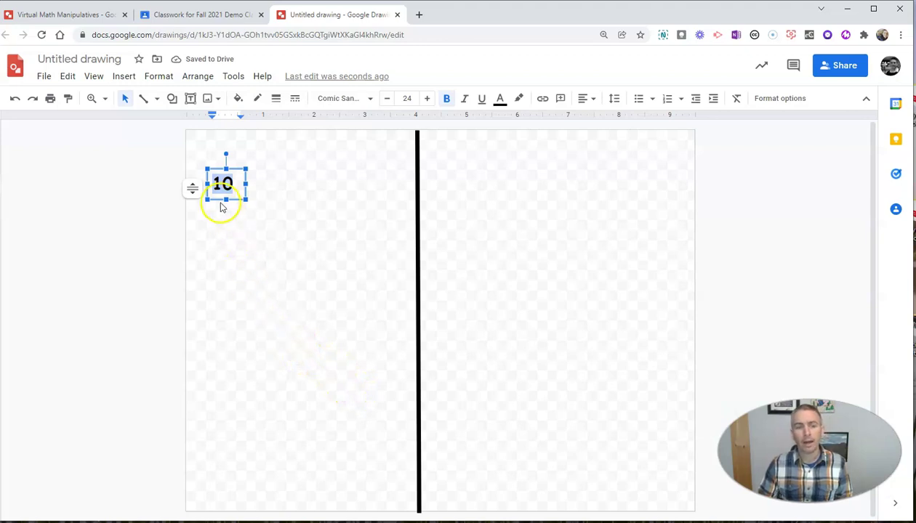
click(276, 103)
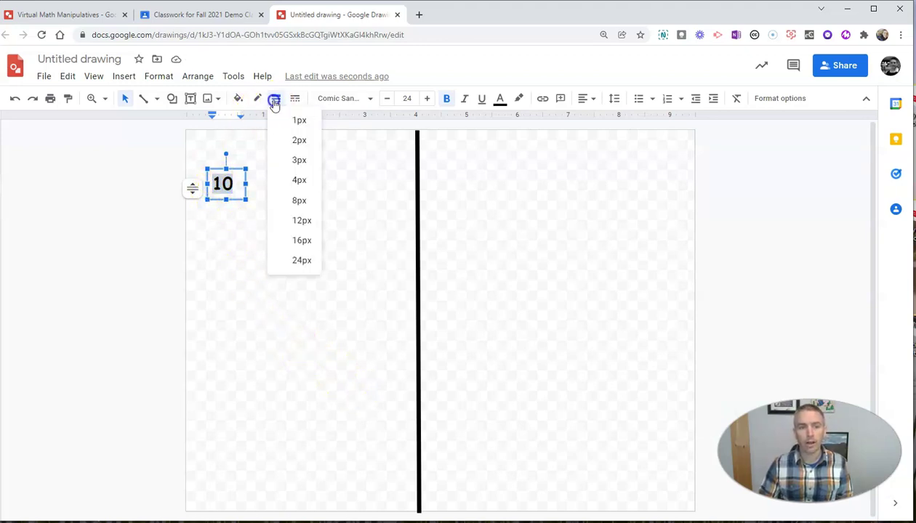
click(300, 179)
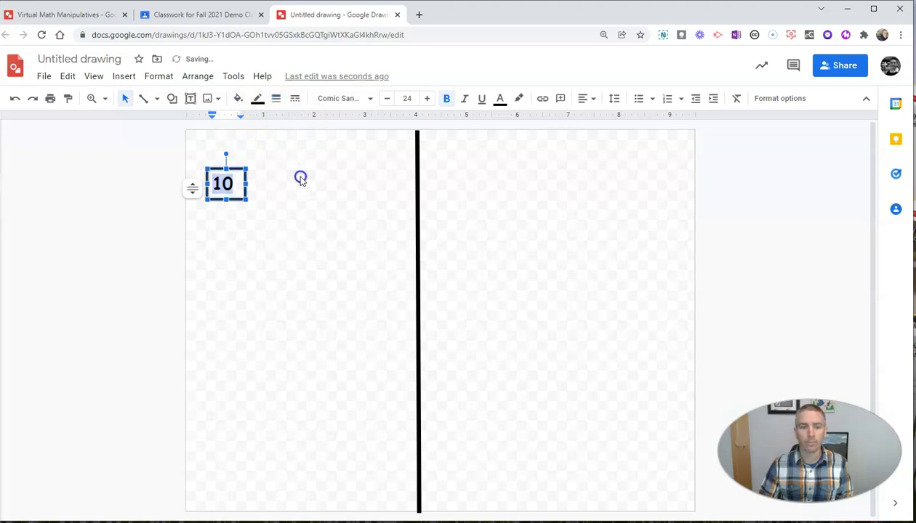
click(257, 100)
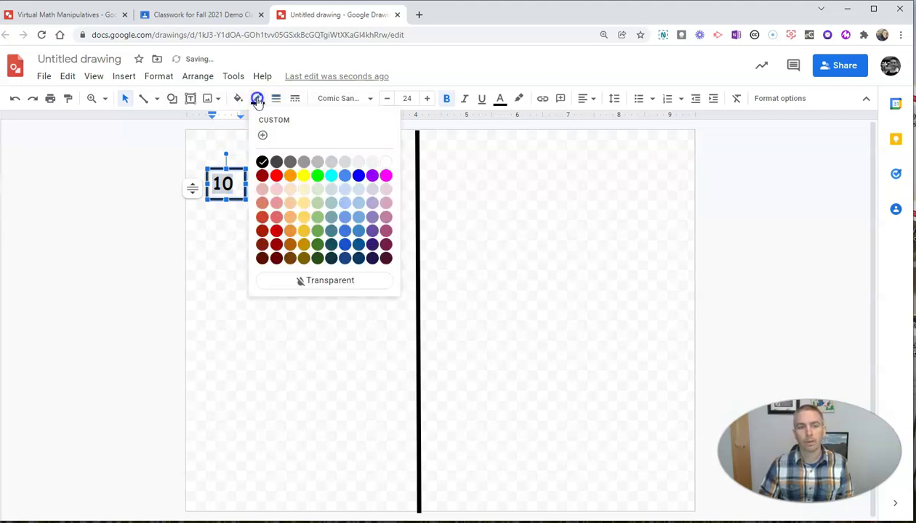
click(276, 176)
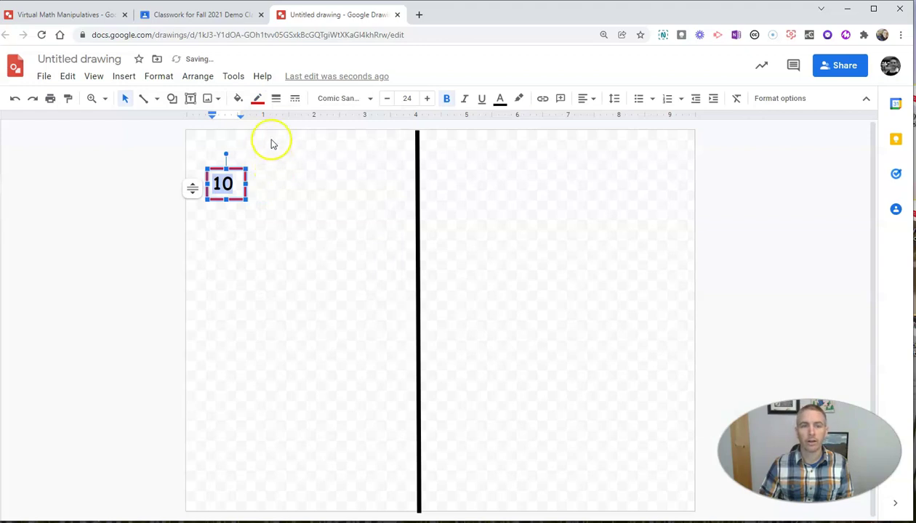
Fill the 10 box with light green and nudge it slightly down-right
click(239, 99)
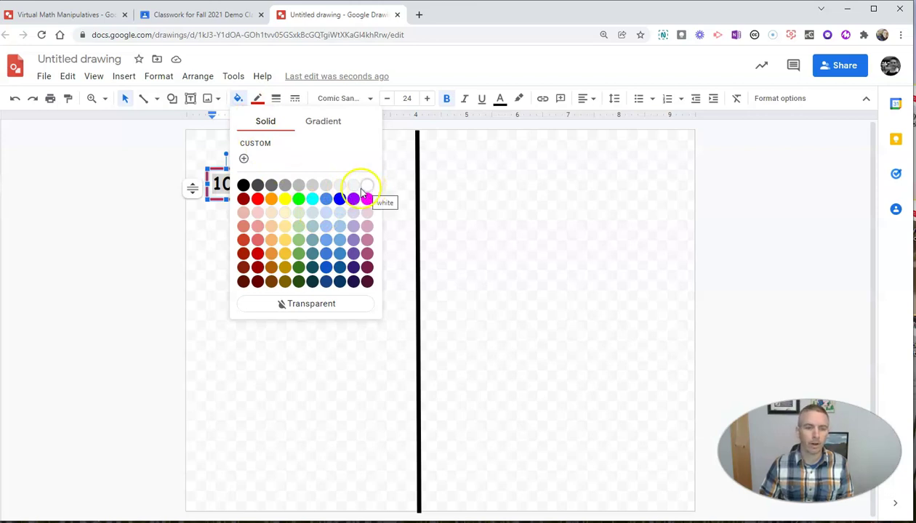
click(299, 228)
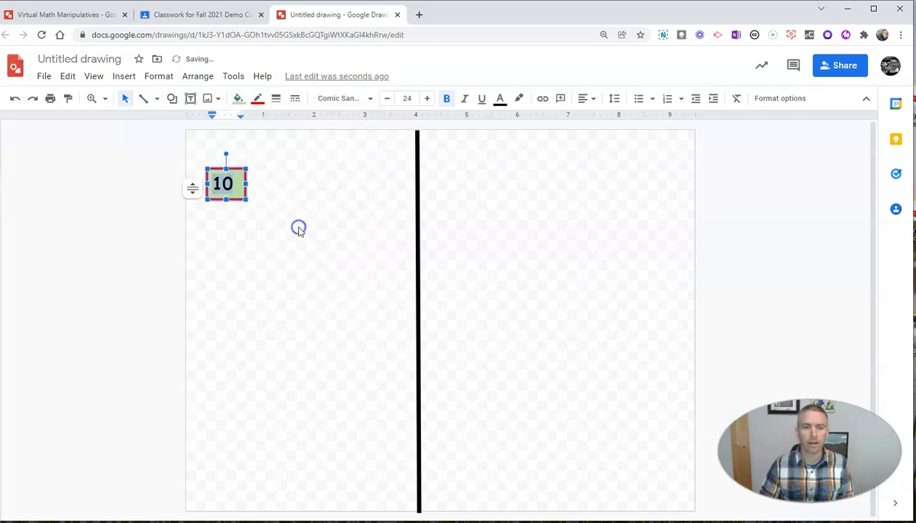
click(285, 240)
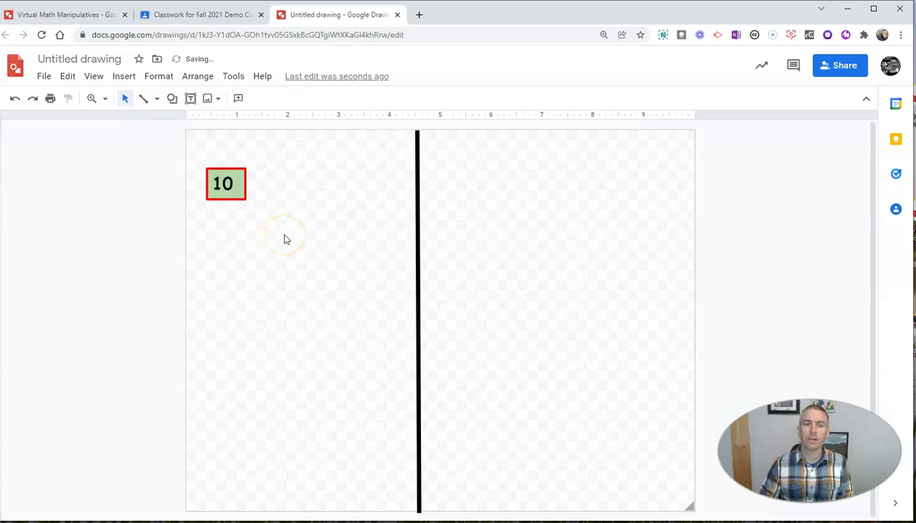
click(230, 196)
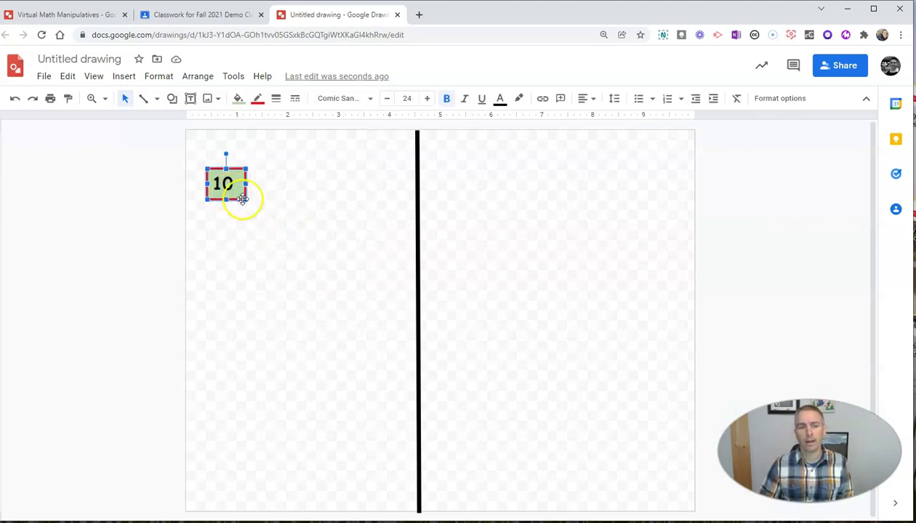
mouse_move(239, 198)
mouse_down()
mouse_move(262, 213)
mouse_move(303, 210)
mouse_move(241, 192)
mouse_up()
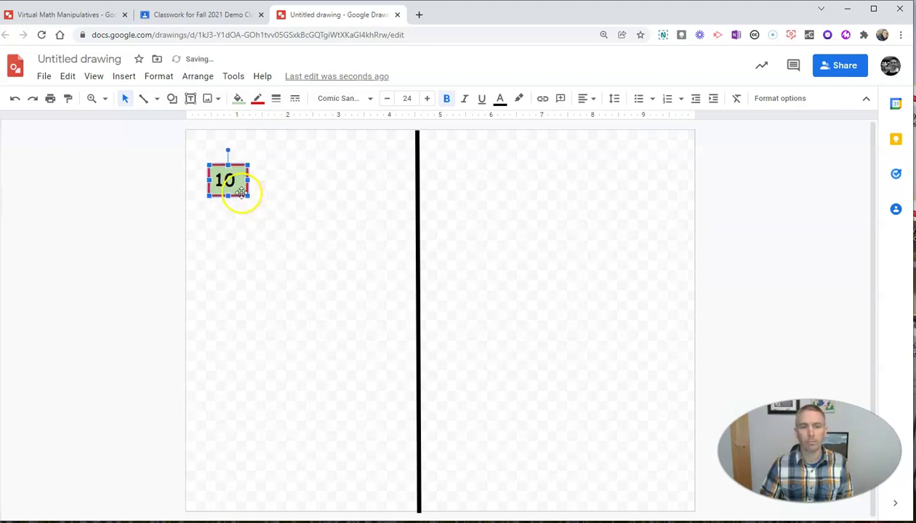
click(272, 222)
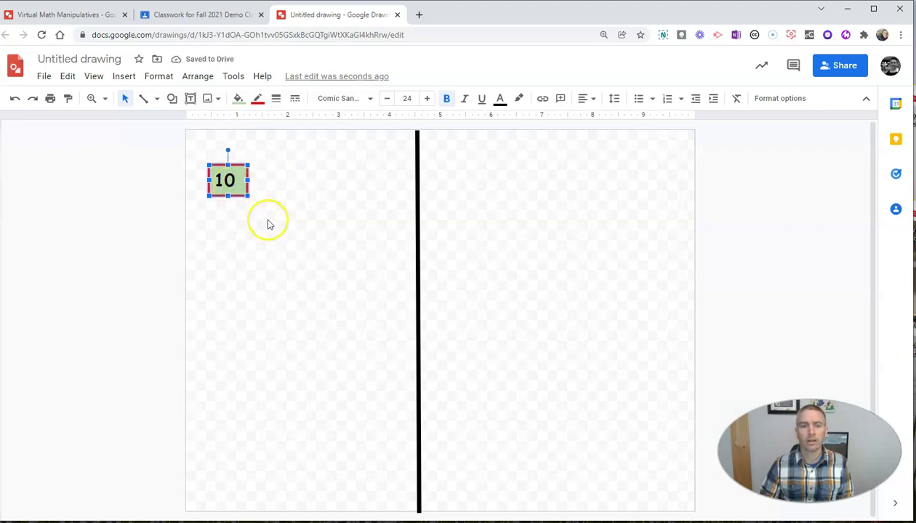
Copy the green 10 box
click(230, 185)
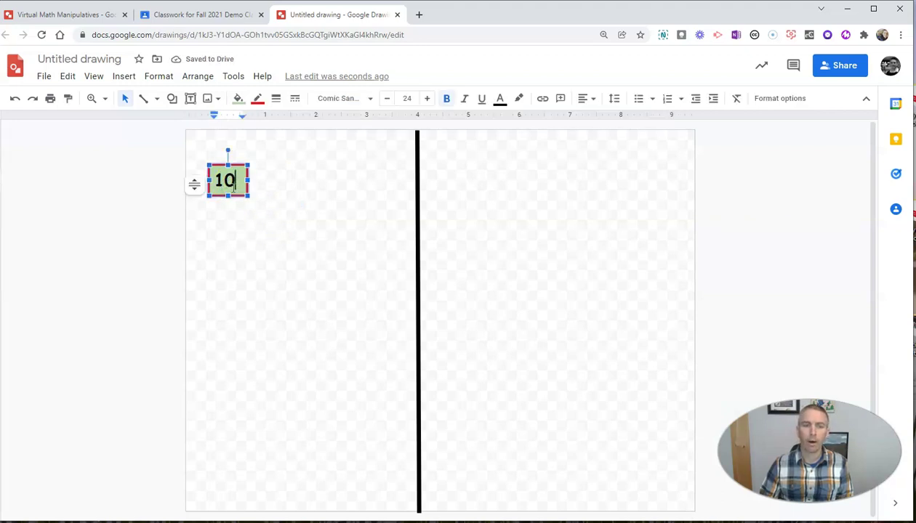
right_click(233, 186)
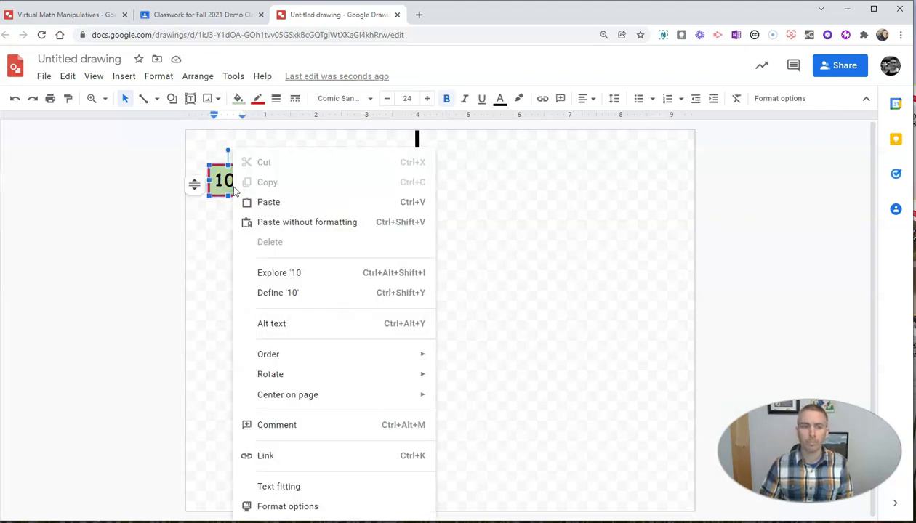
click(234, 199)
right_click(235, 200)
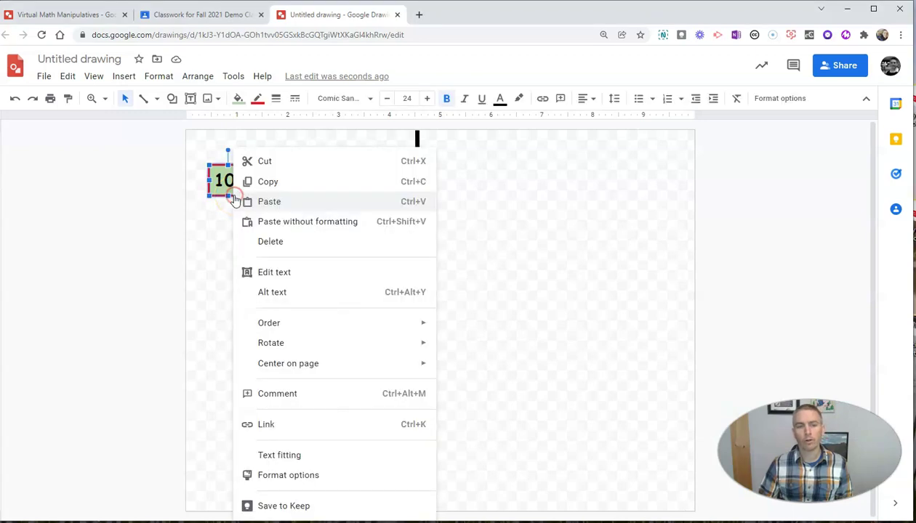
click(259, 187)
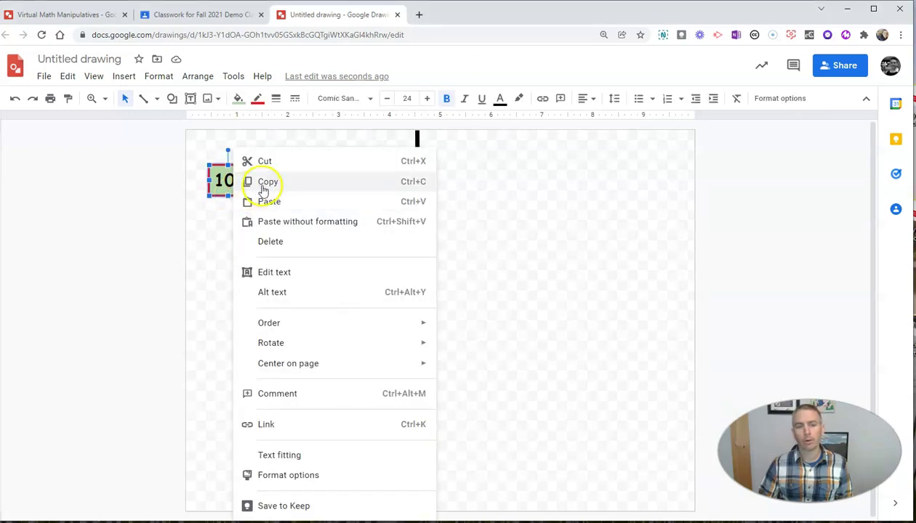
Paste six copies of the 10 box, stacking diagonally down-right
right_click(226, 237)
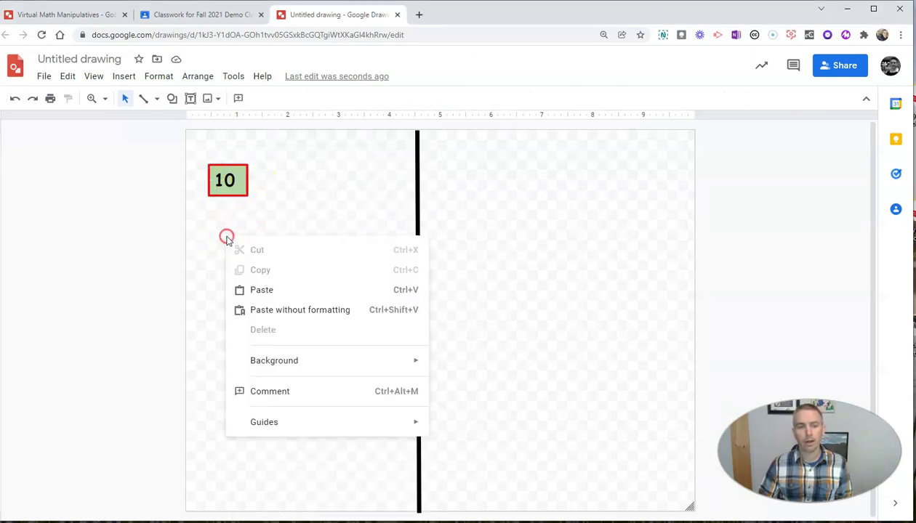
click(260, 290)
click(249, 287)
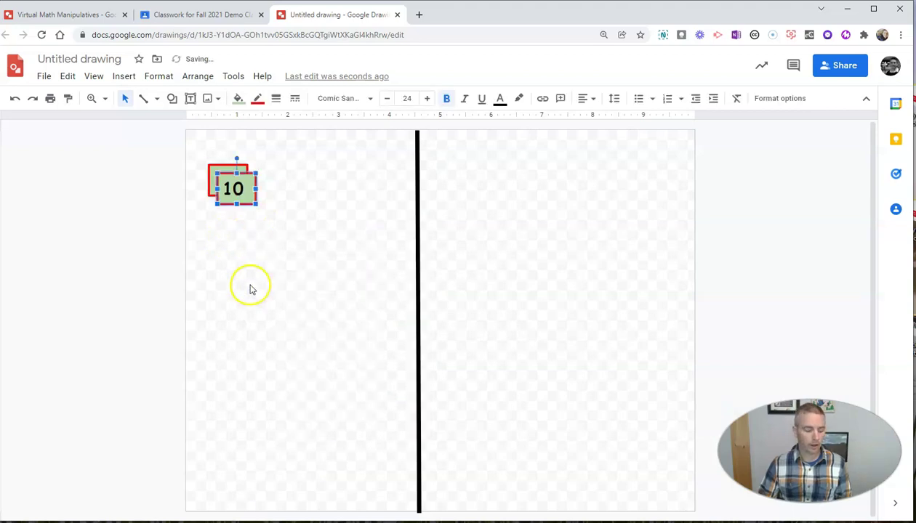
right_click(250, 275)
click(279, 324)
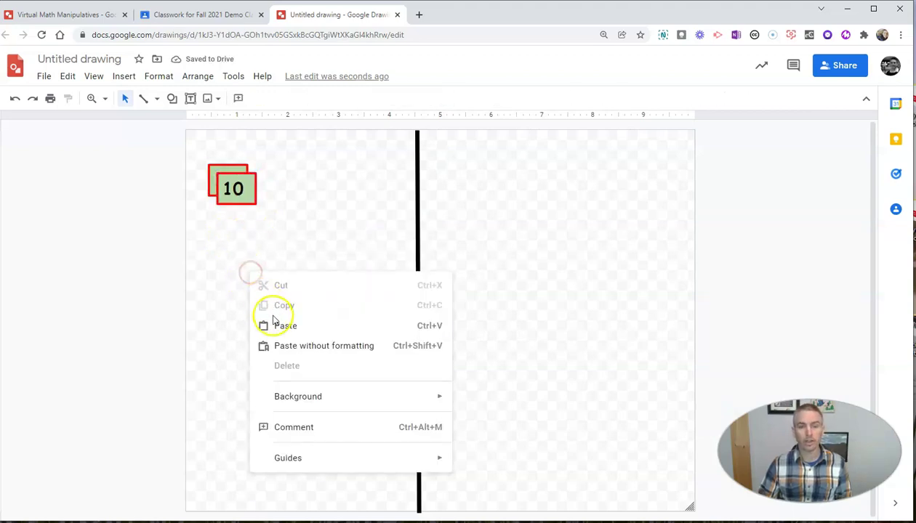
right_click(265, 299)
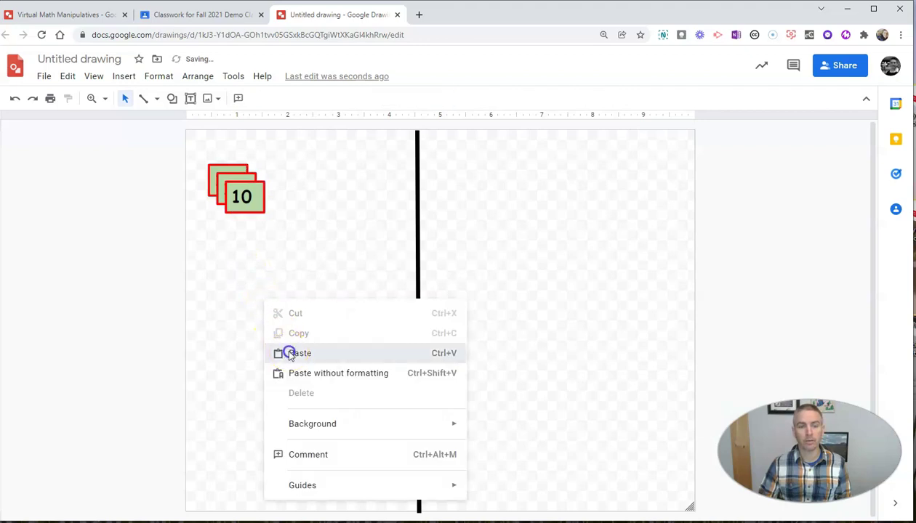
click(287, 352)
right_click(256, 305)
click(288, 361)
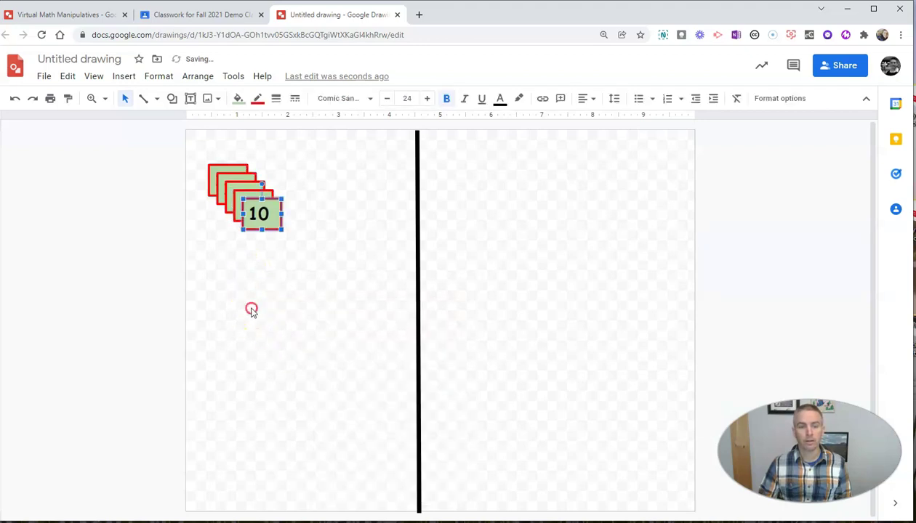
right_click(250, 310)
click(278, 365)
right_click(250, 301)
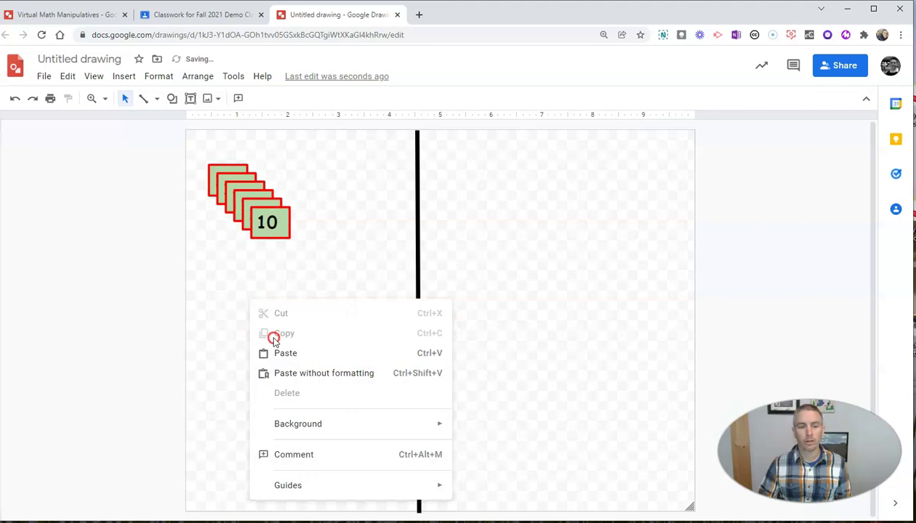
click(282, 351)
Paste five more 10 box copies onto the end of the stack
right_click(264, 328)
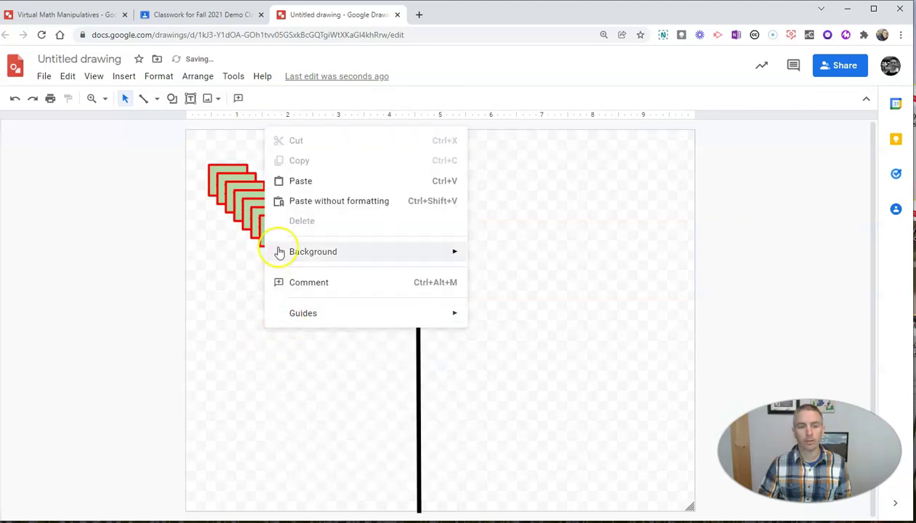
click(305, 181)
right_click(238, 302)
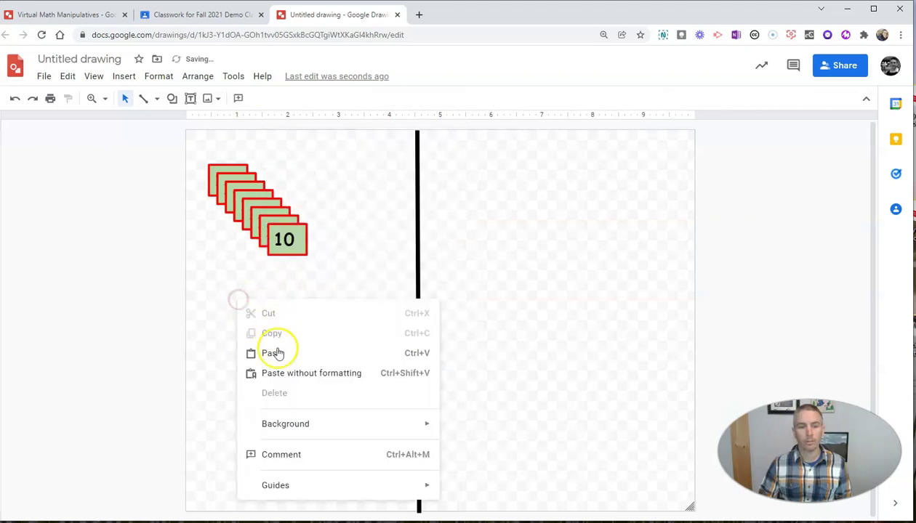
click(278, 352)
right_click(251, 311)
click(277, 364)
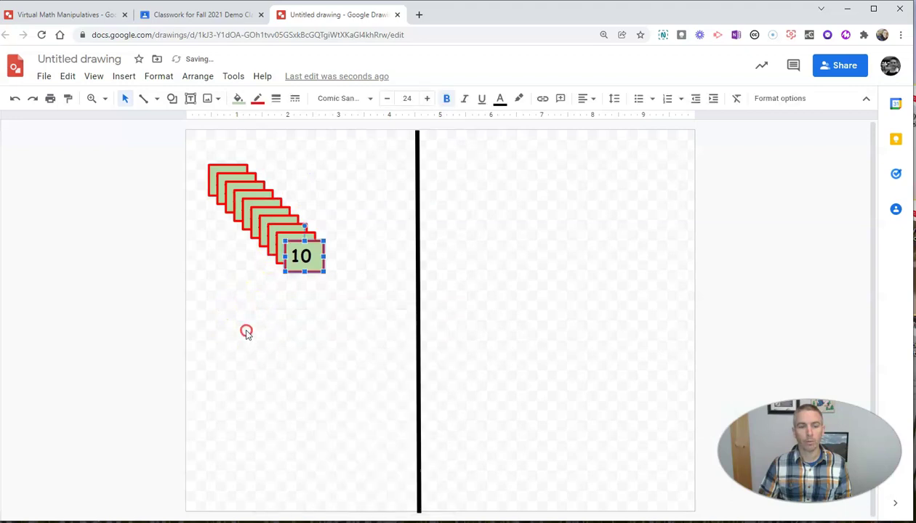
right_click(231, 302)
click(264, 356)
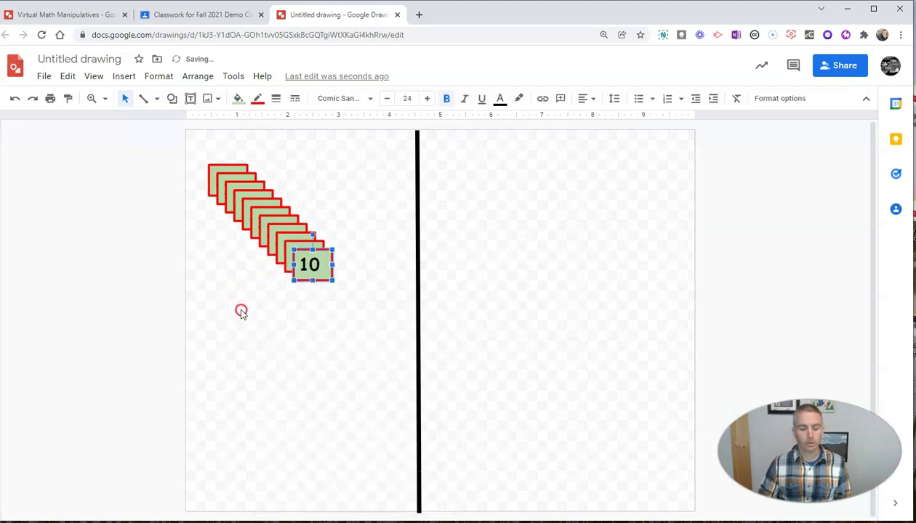
right_click(242, 312)
click(269, 362)
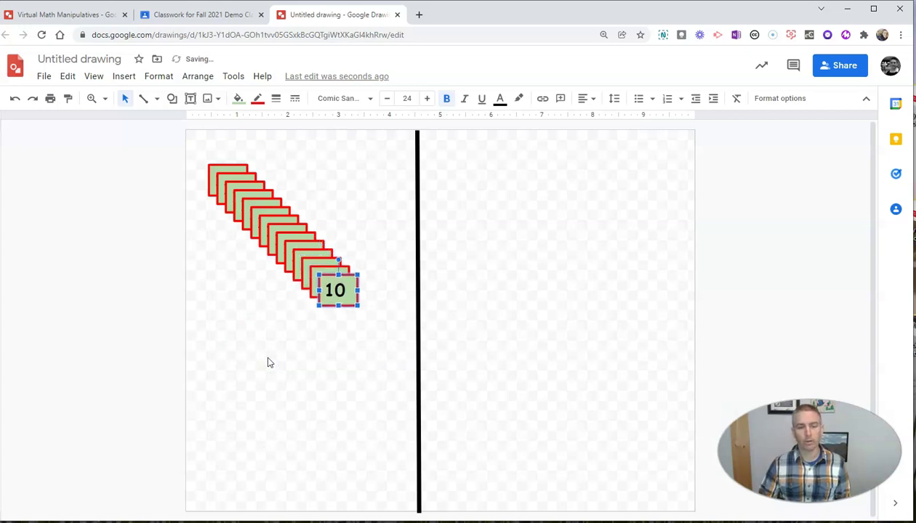
Paste one more 10 tile and pull tiles off the stack toward the top
key(ctrl+v)
key(ctrl+v)
key(ctrl+v)
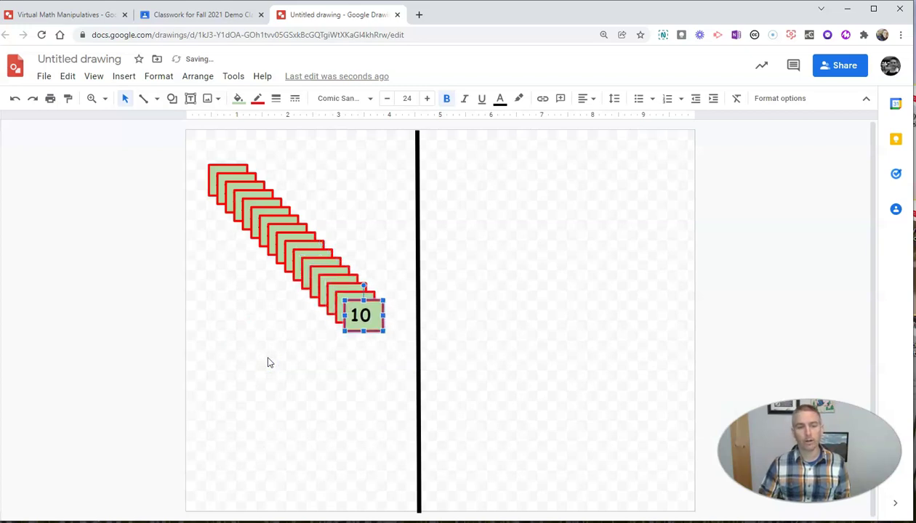
click(356, 319)
drag(375, 301, 370, 156)
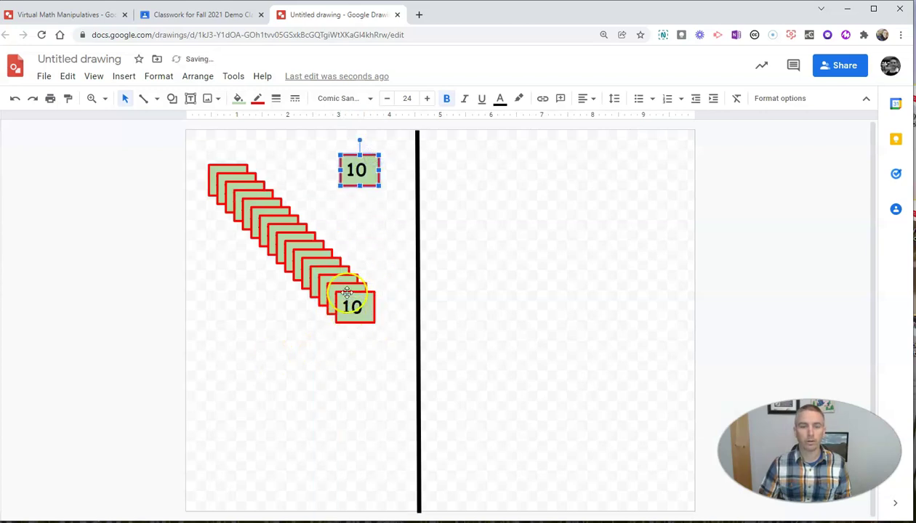
drag(347, 292, 223, 298)
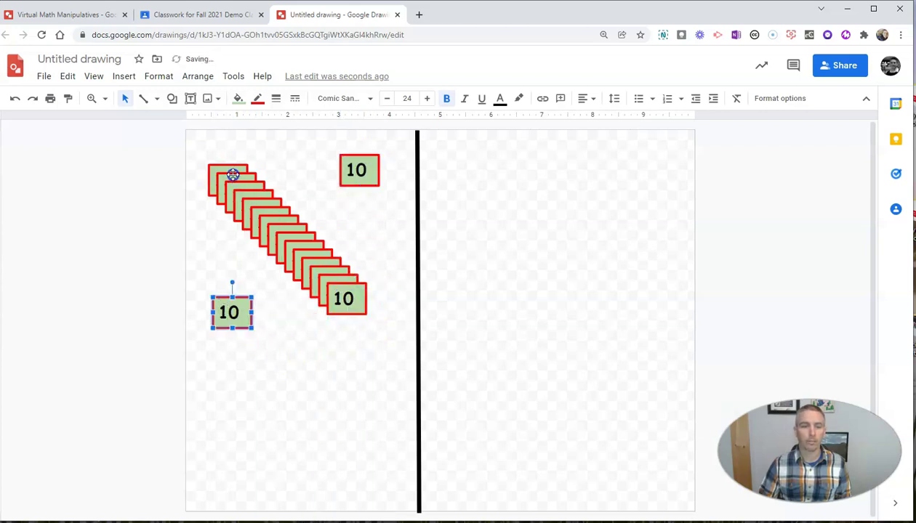
drag(232, 174, 290, 159)
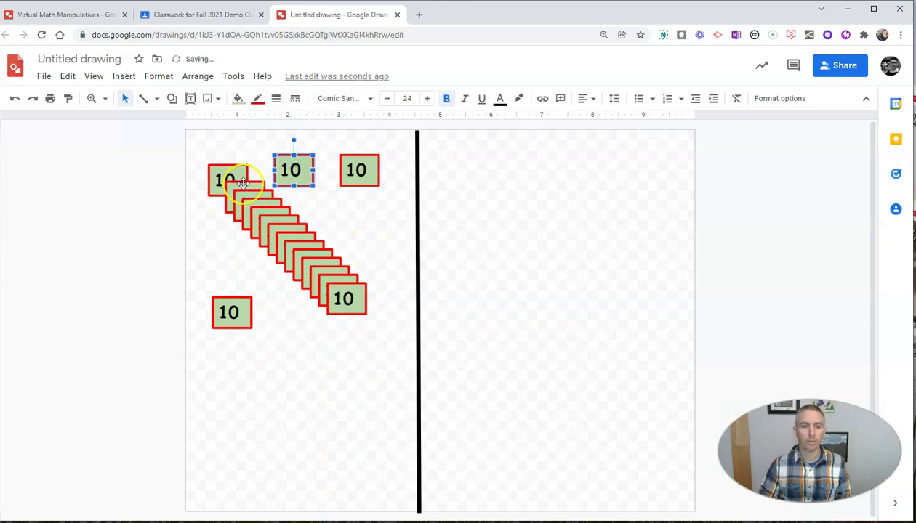
drag(242, 183, 217, 246)
drag(255, 196, 358, 206)
click(311, 155)
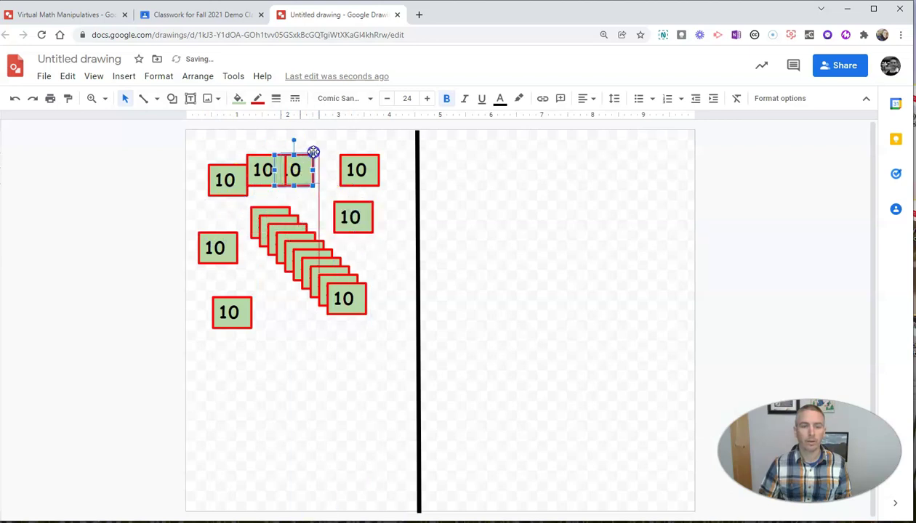
drag(313, 151, 327, 145)
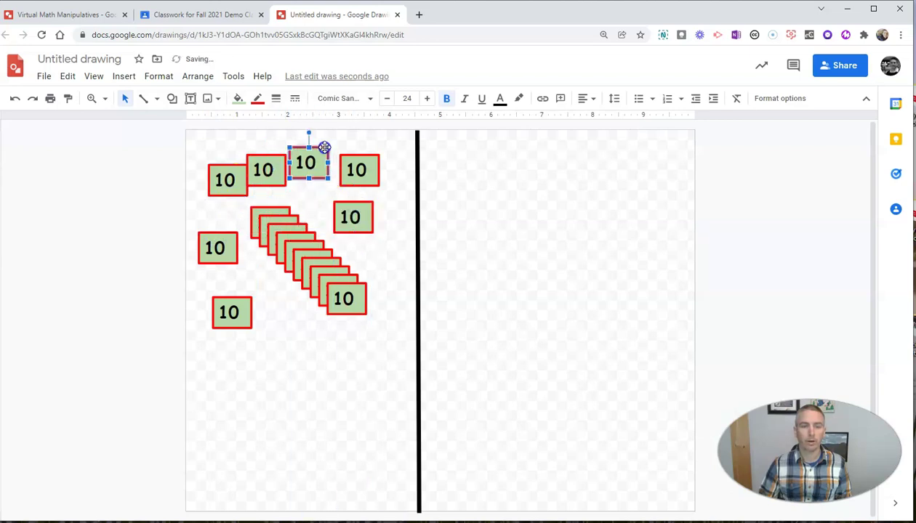
Spread the remaining stacked 10 tiles down across the lower left half
drag(263, 205, 280, 310)
click(265, 217)
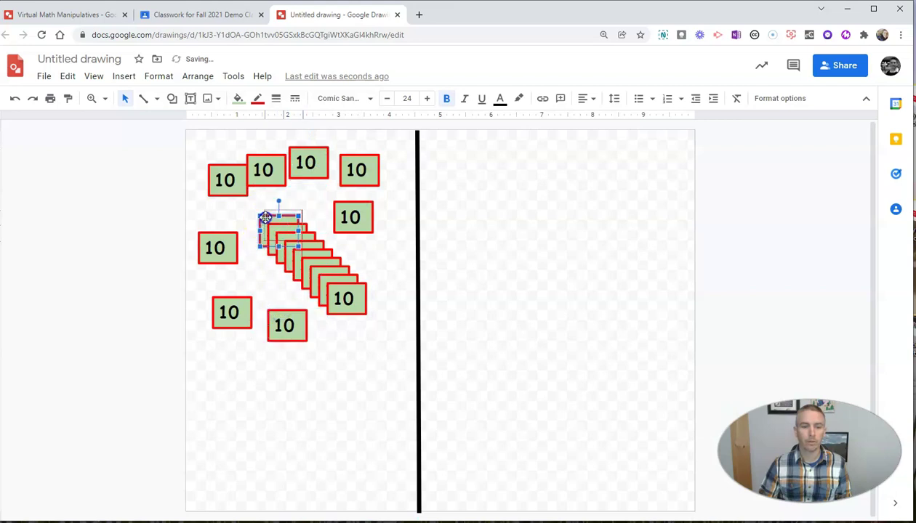
drag(265, 217, 290, 194)
click(344, 311)
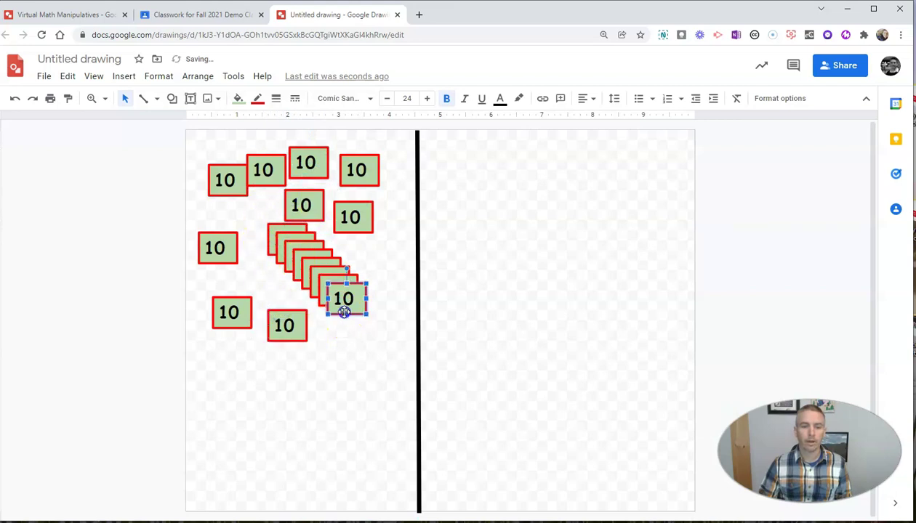
drag(344, 311, 349, 379)
click(330, 306)
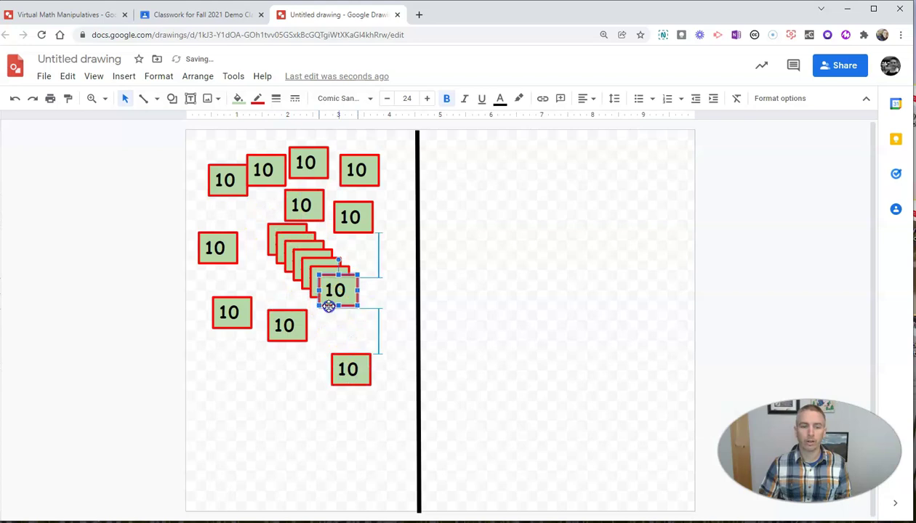
drag(329, 306, 283, 392)
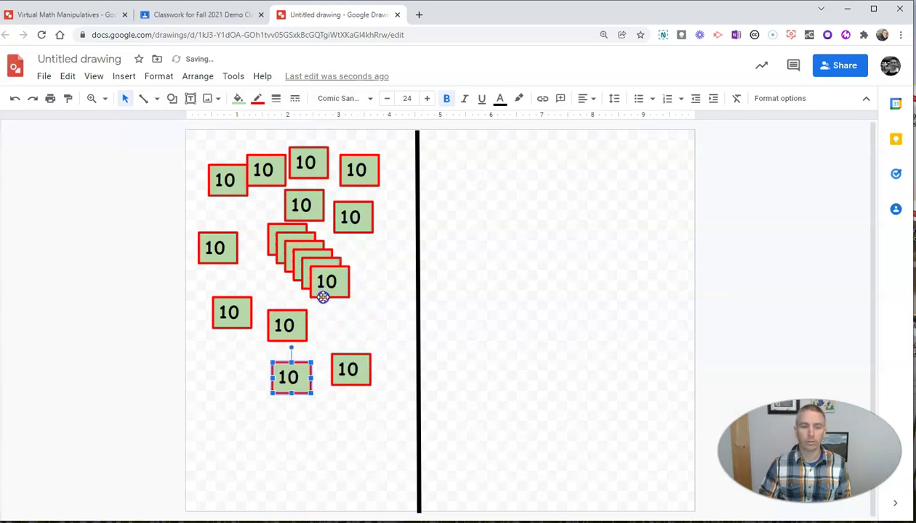
drag(322, 297, 226, 381)
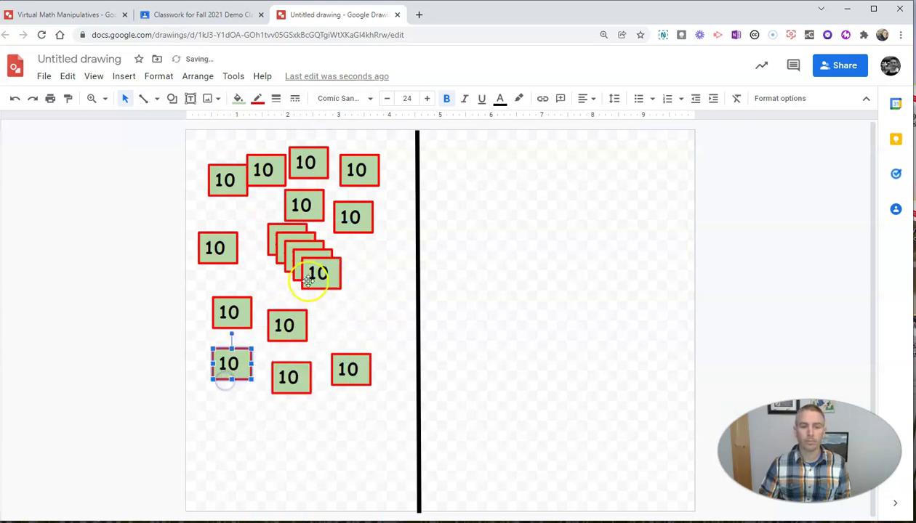
drag(317, 270, 324, 444)
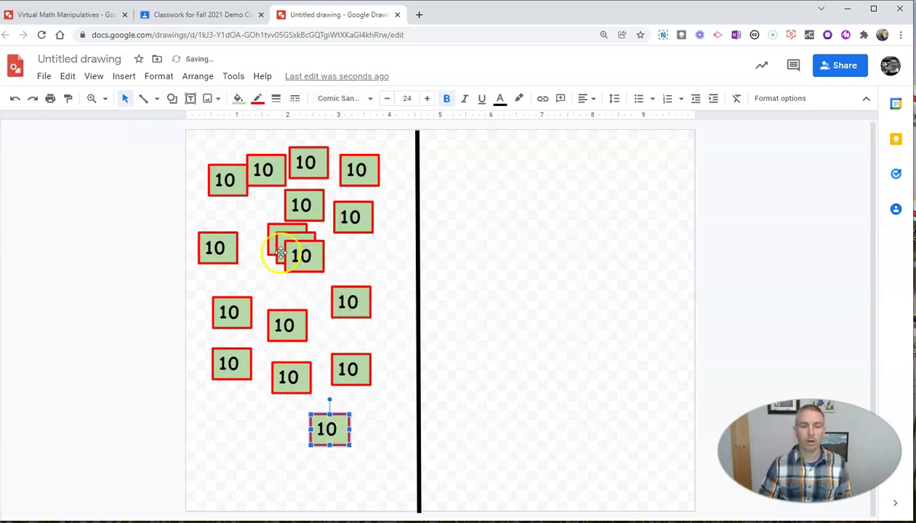
drag(292, 271, 244, 449)
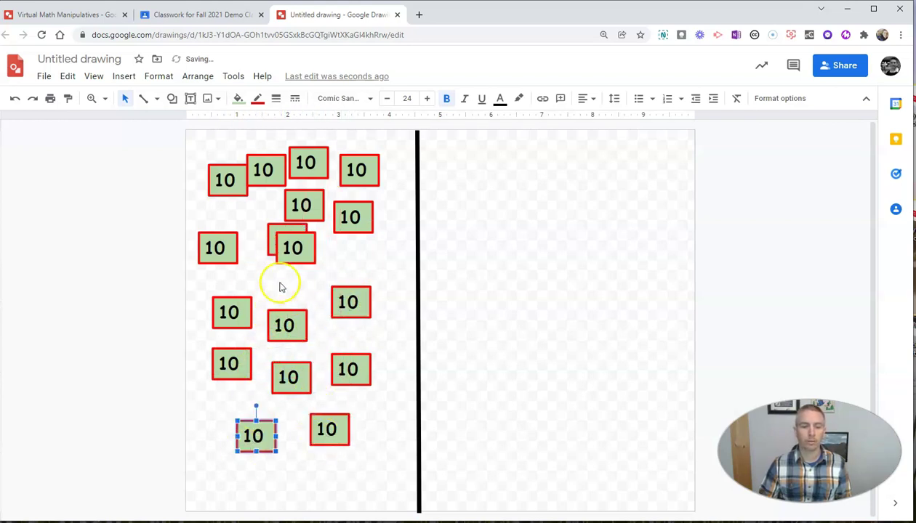
drag(283, 260, 206, 414)
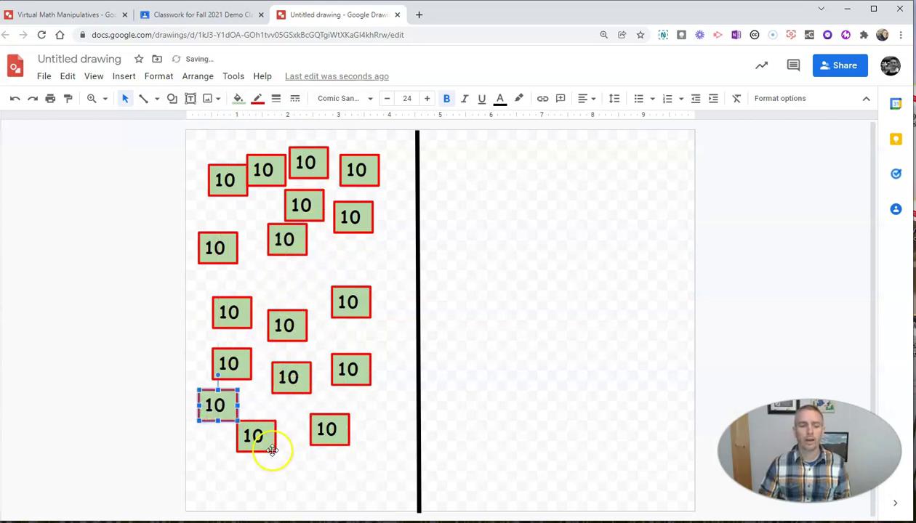
click(310, 486)
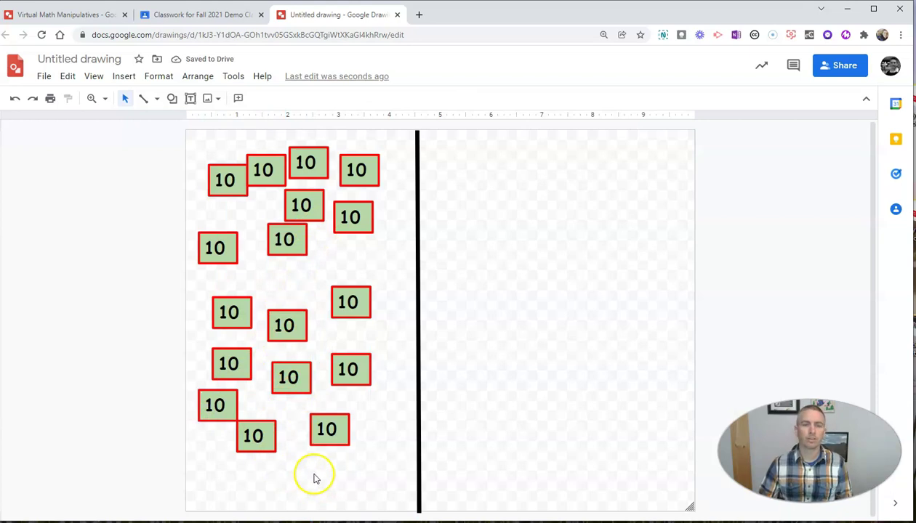
Move three top-row 10 tiles down toward the bottom of the left half
click(205, 13)
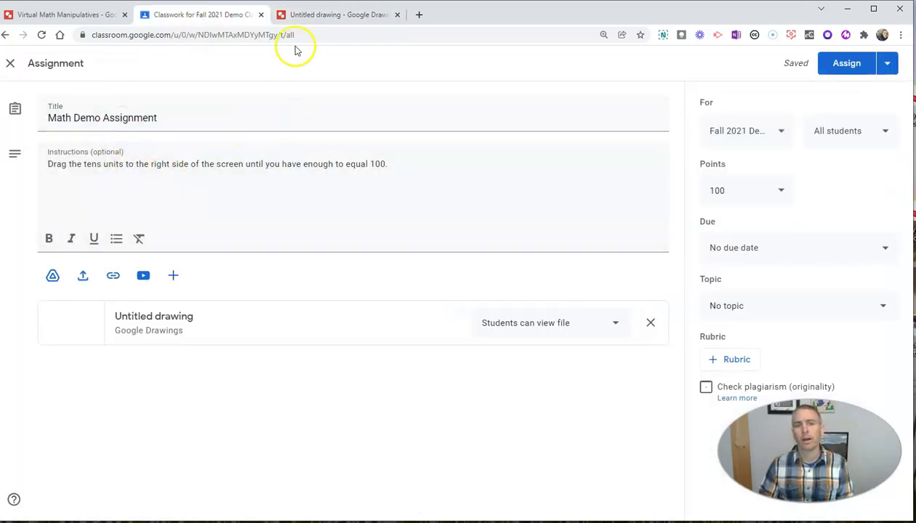
click(313, 16)
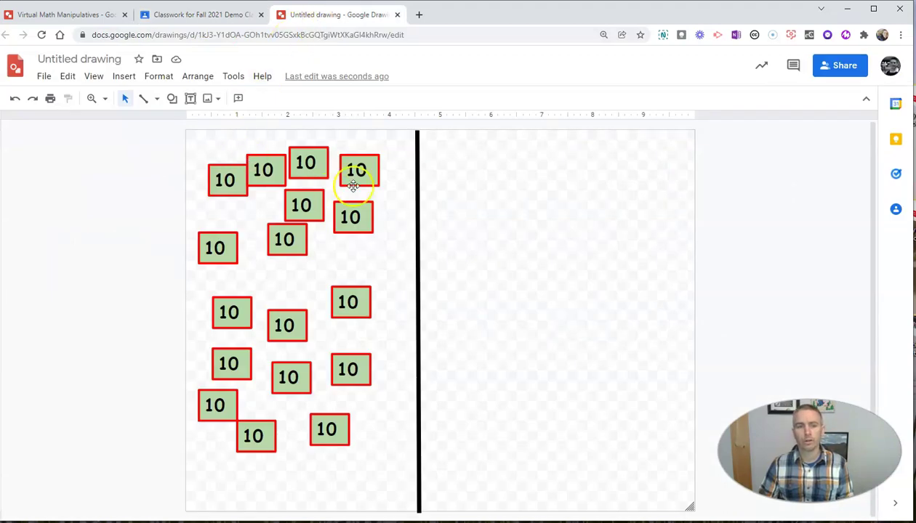
drag(364, 186, 379, 276)
drag(317, 176, 338, 486)
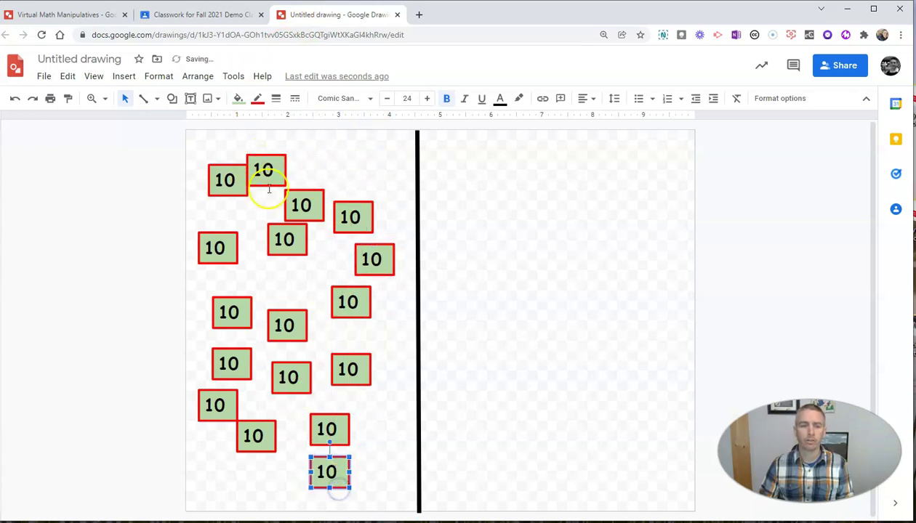
drag(266, 181, 222, 491)
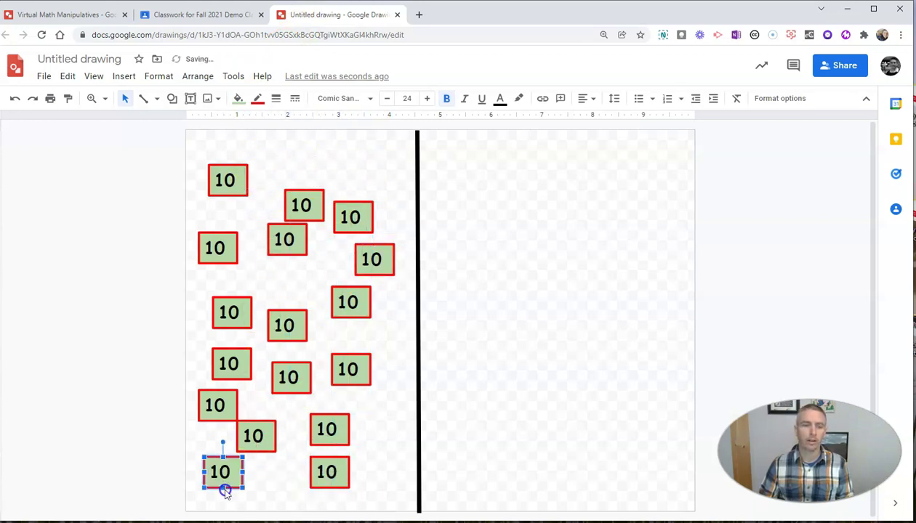
Draw a text box across the top-left area of the page
click(159, 176)
click(190, 98)
drag(195, 136, 378, 157)
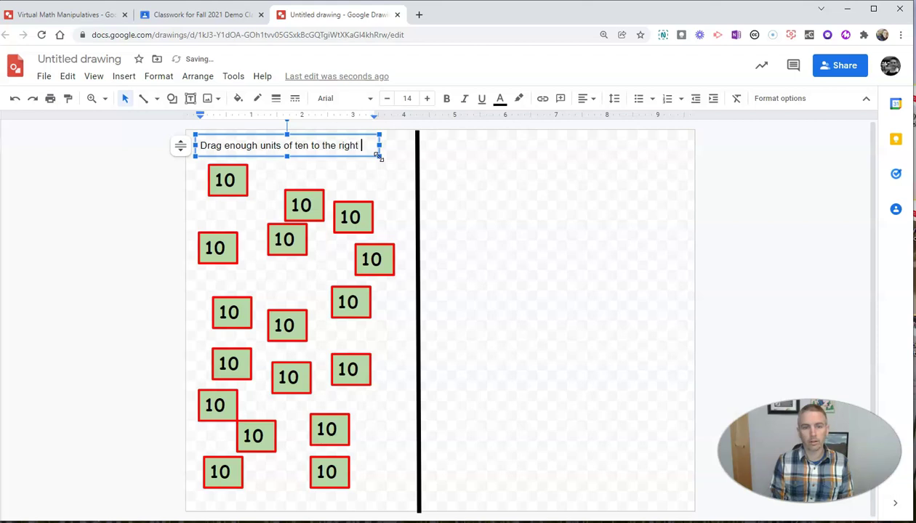
Finish the 'make 100' instruction text above the tiles and return to the Classroom assignment
text(de of the screen to make 100.)
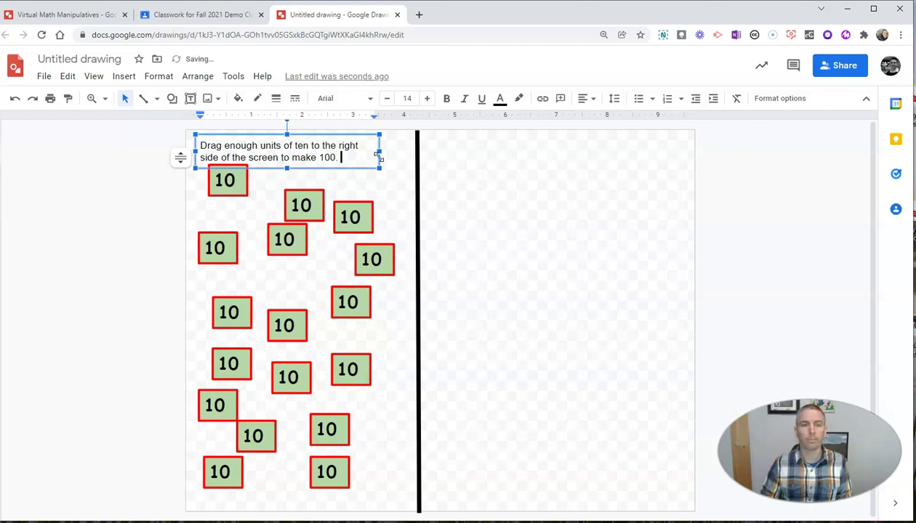
click(388, 191)
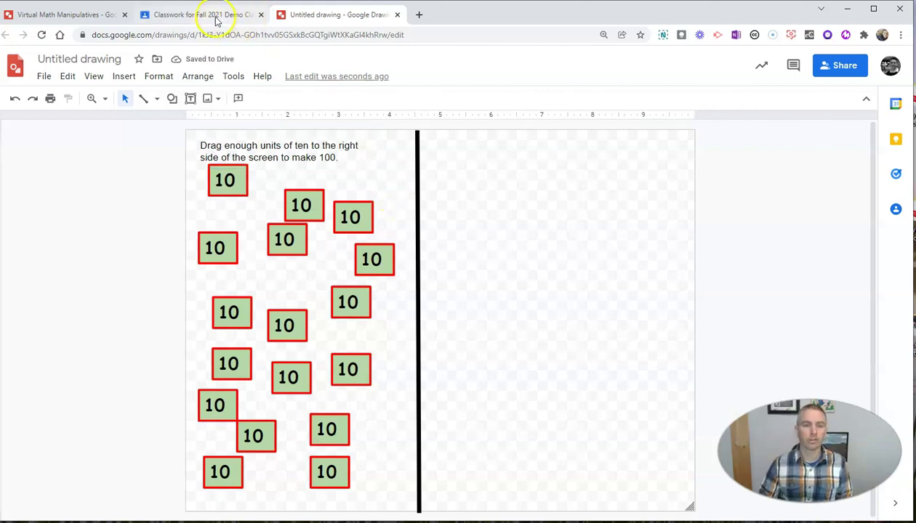
click(216, 17)
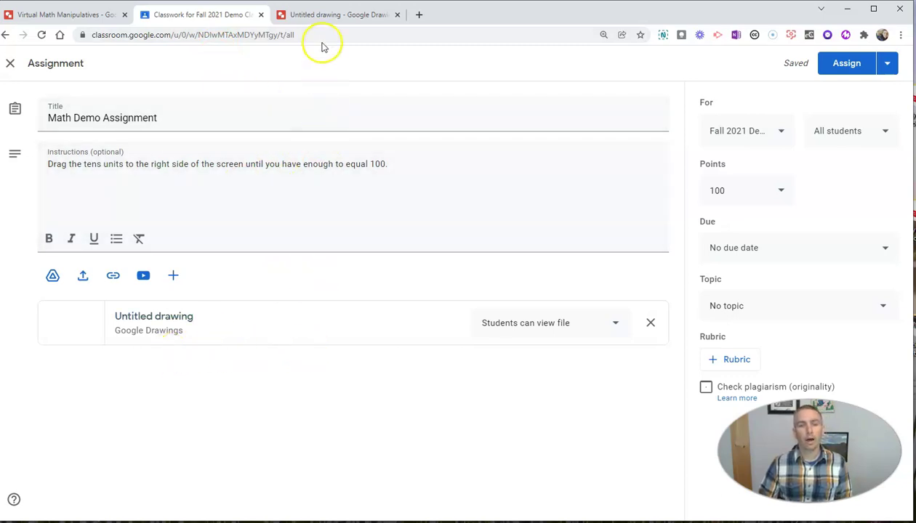
Retitle the 'Untitled drawing' as 'Units of Ten Virtual Manipulative', then go back to the Classroom draft
click(317, 15)
click(80, 58)
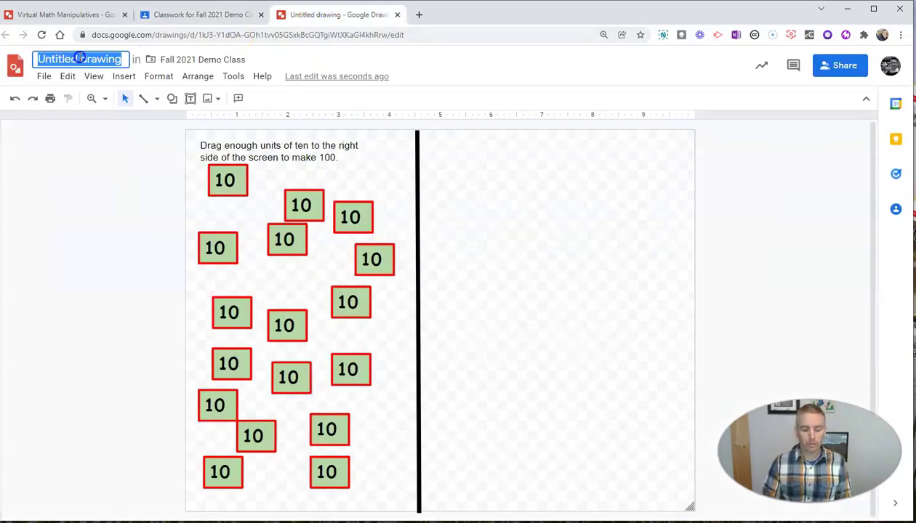
text(Units of)
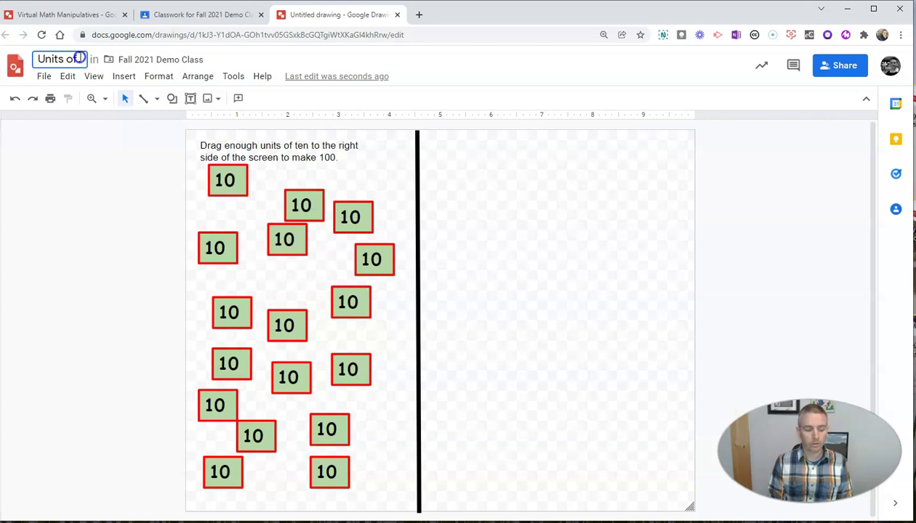
text( Ten Vir)
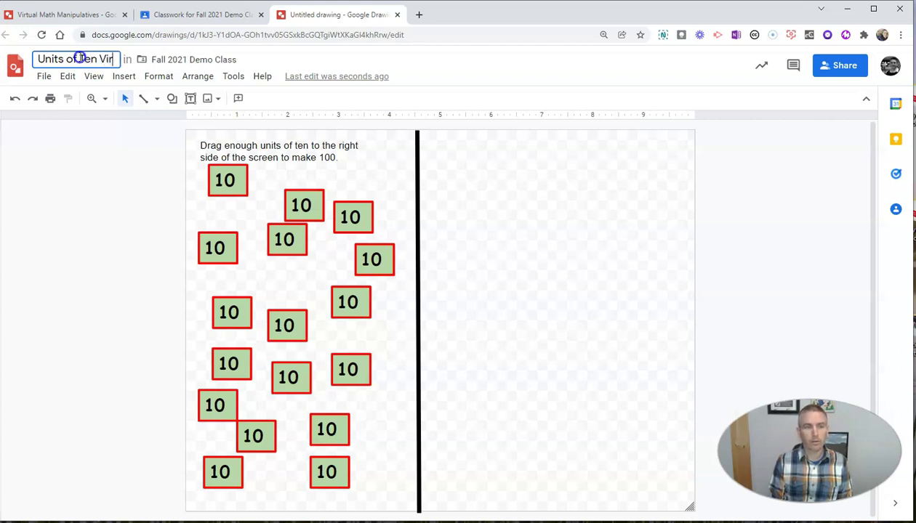
text(tual Mani)
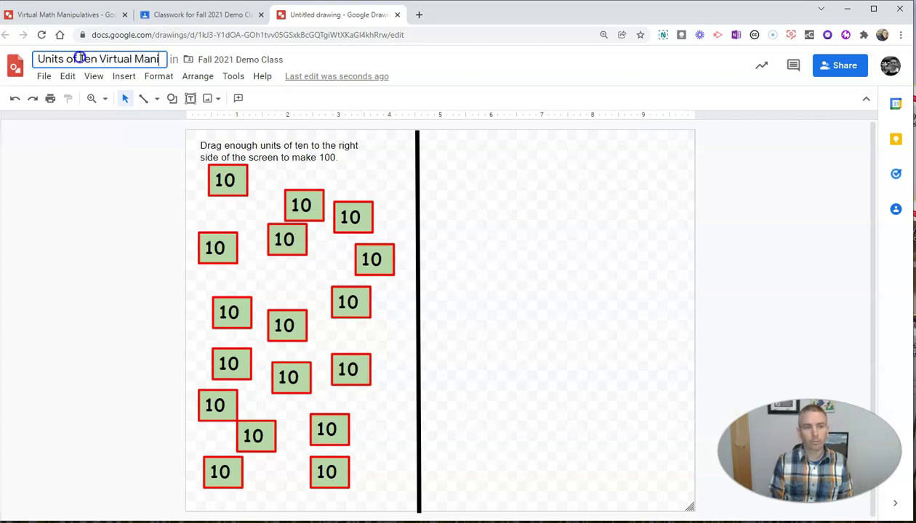
text(pulative)
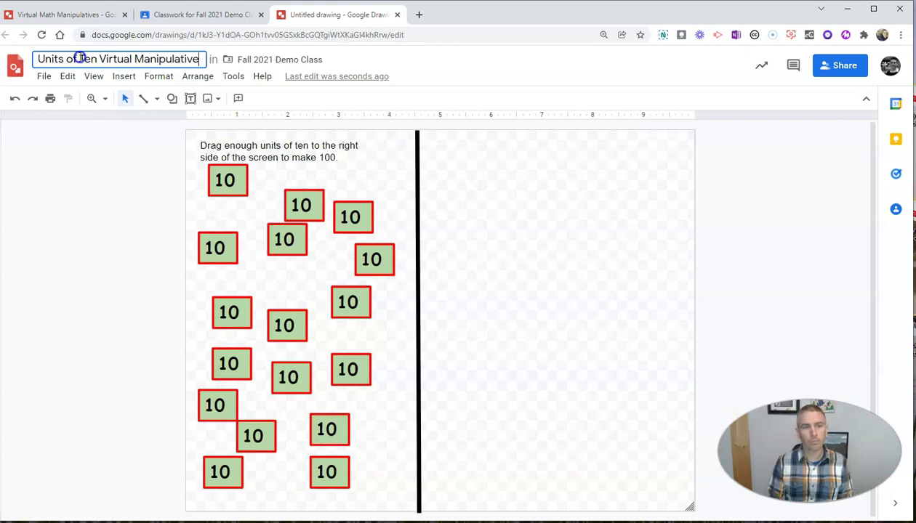
click(103, 197)
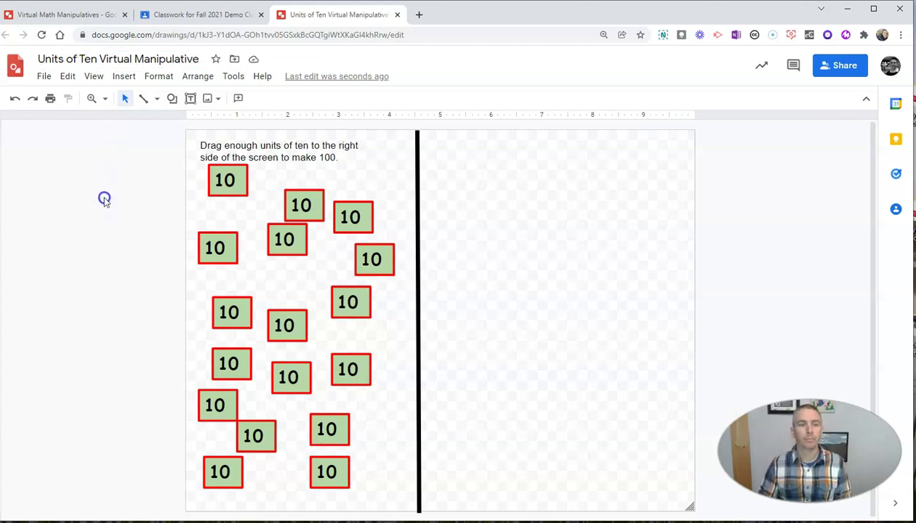
click(226, 16)
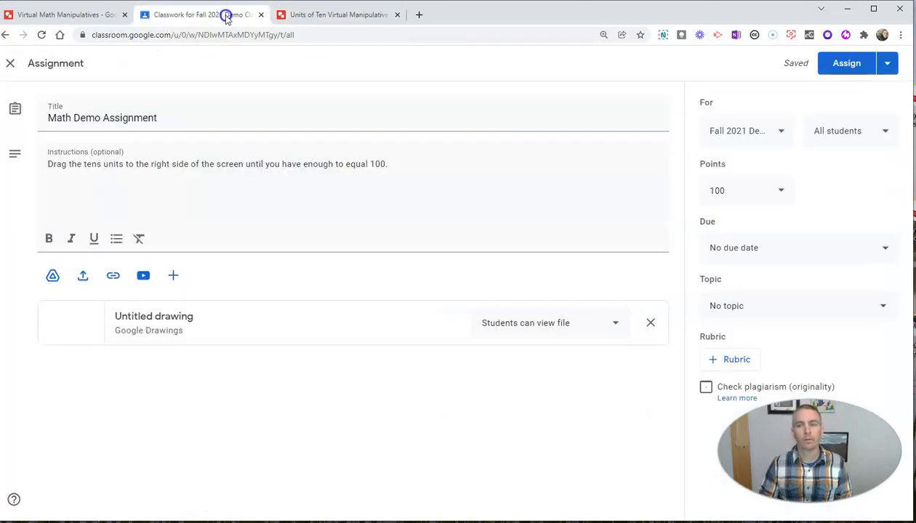
Set the attached drawing to 'Make a copy for each student'
click(593, 324)
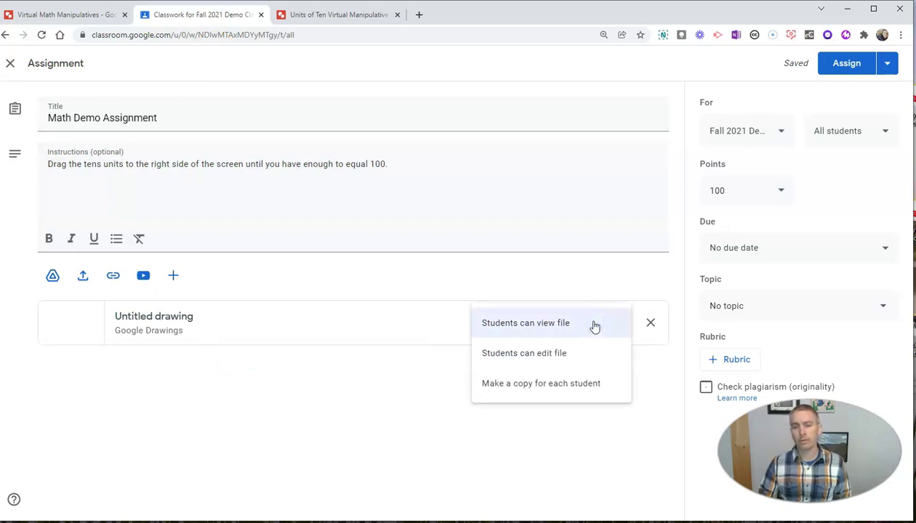
click(571, 393)
click(566, 392)
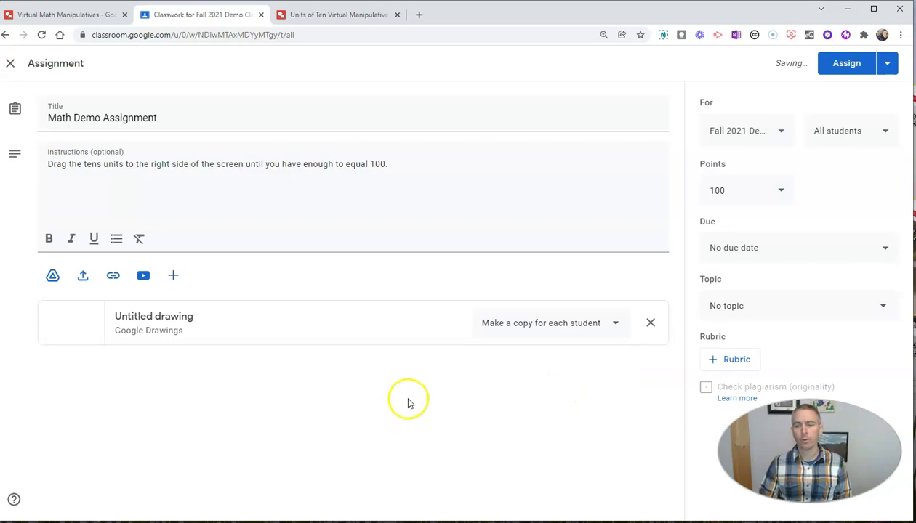
Make the assignment due Fri, Jan 14, 2022 at 11:59 PM and assign it
click(750, 250)
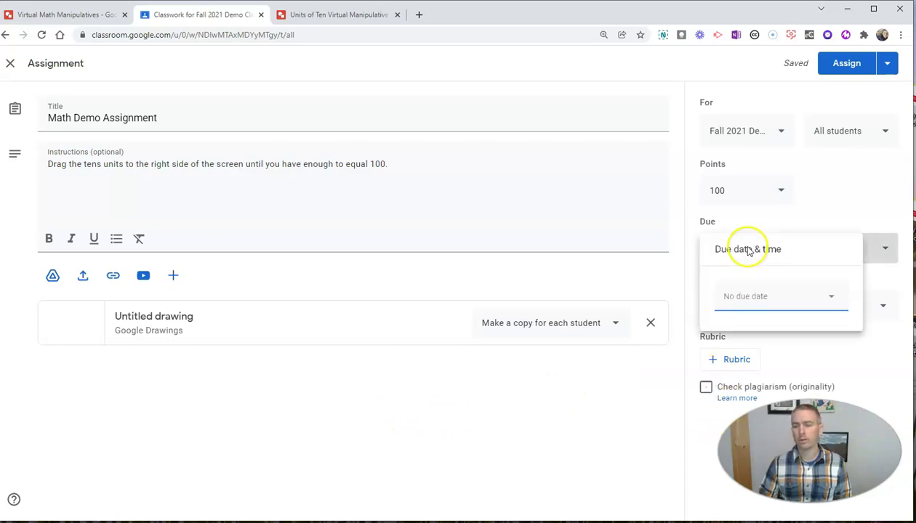
click(772, 309)
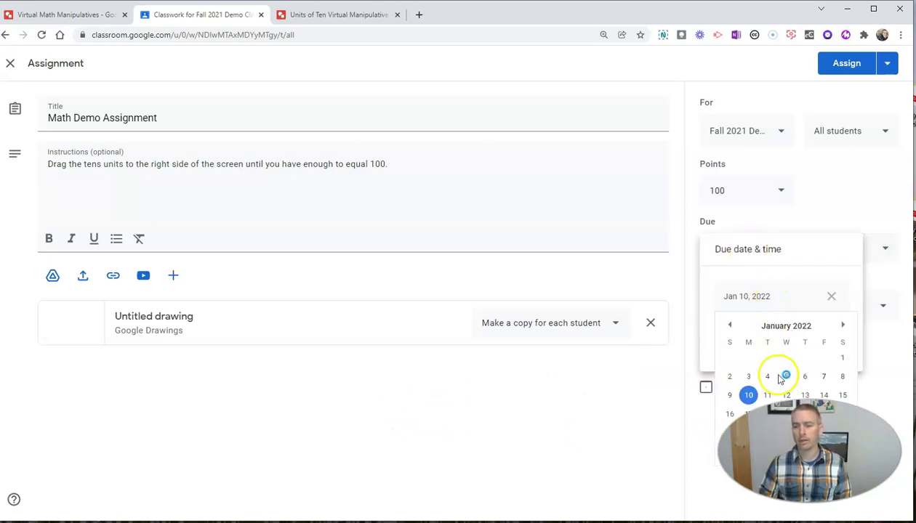
click(823, 394)
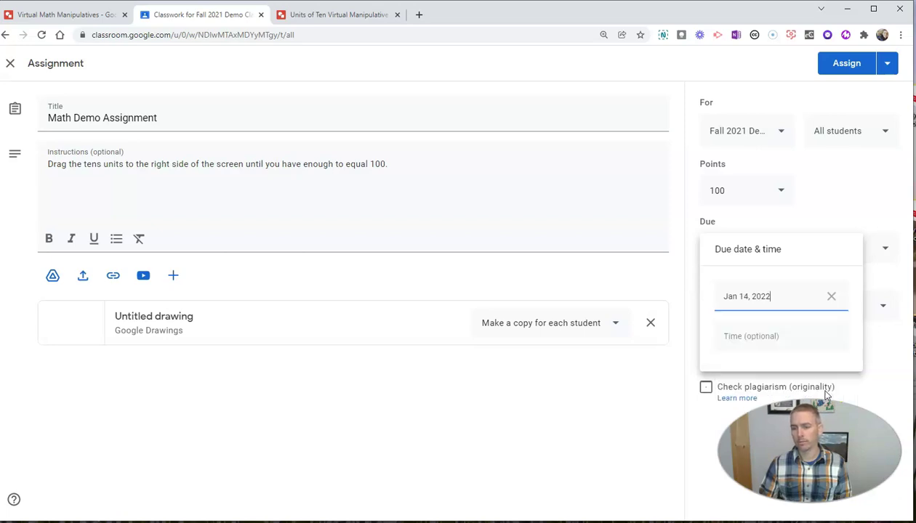
click(781, 335)
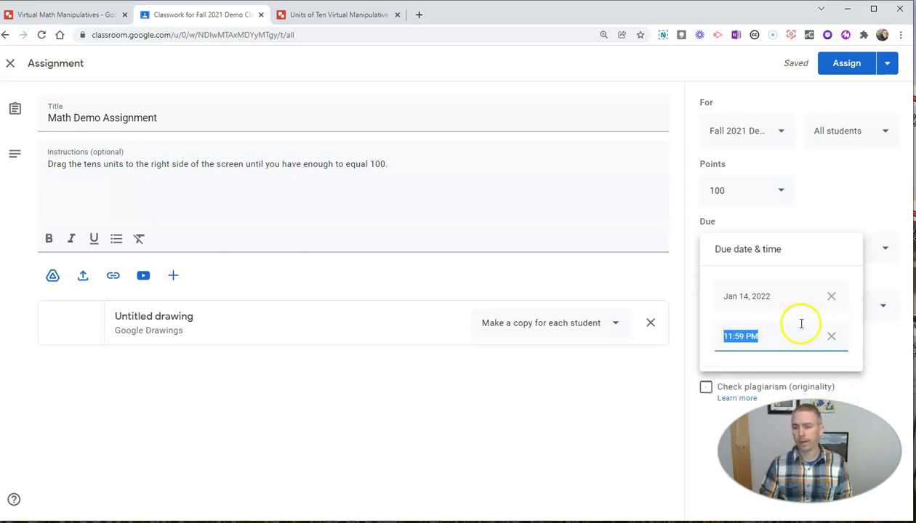
click(841, 217)
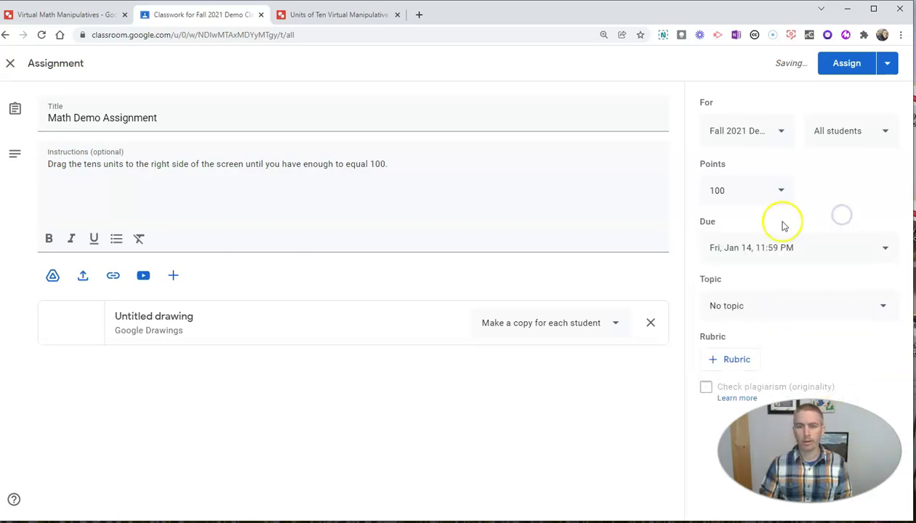
click(846, 64)
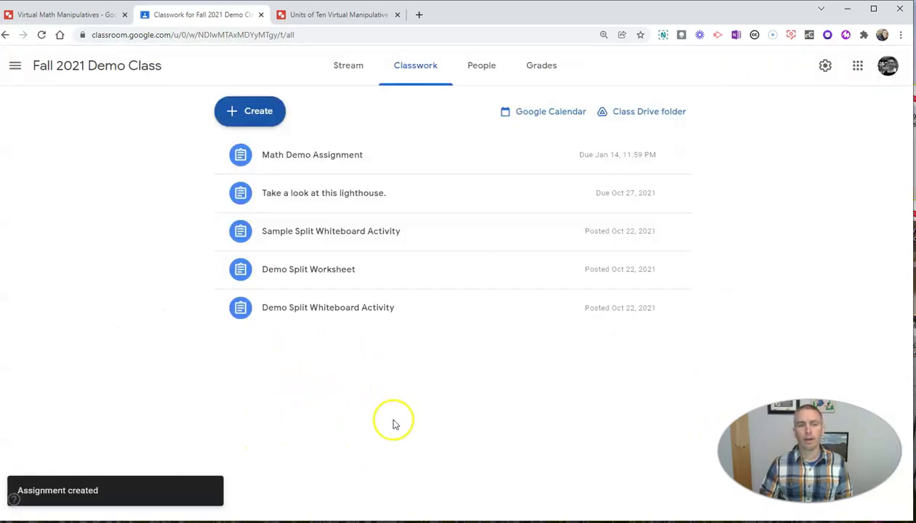
Expand the Math Demo Assignment details in the Classwork list
click(332, 158)
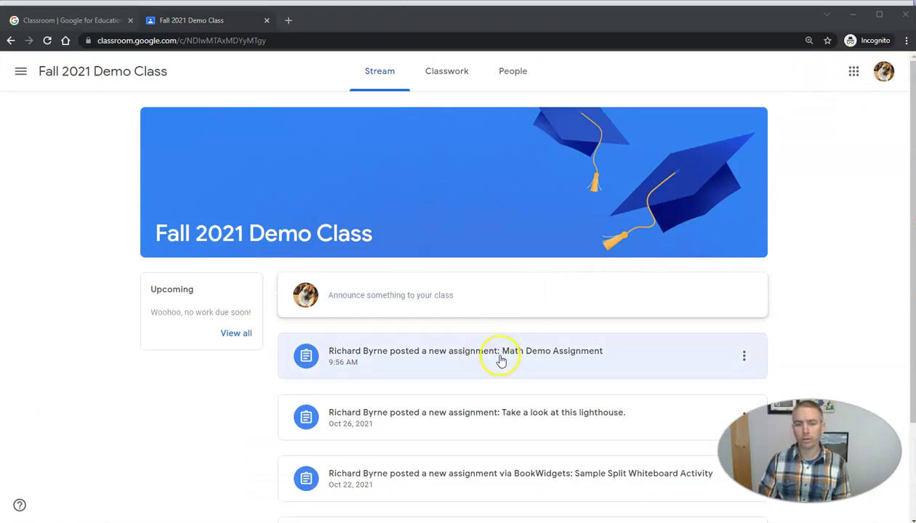
Open the Math Demo Assignment post and the student's Units of Ten drawing copy
click(503, 360)
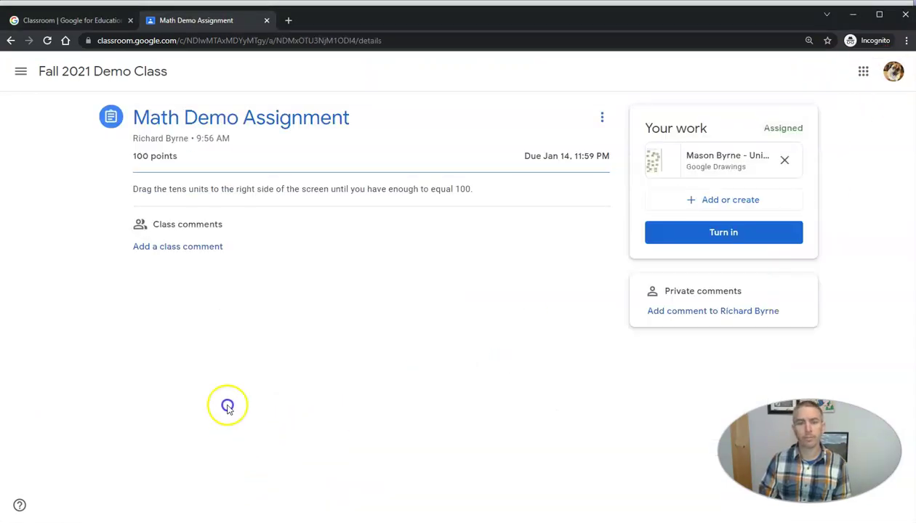
click(712, 157)
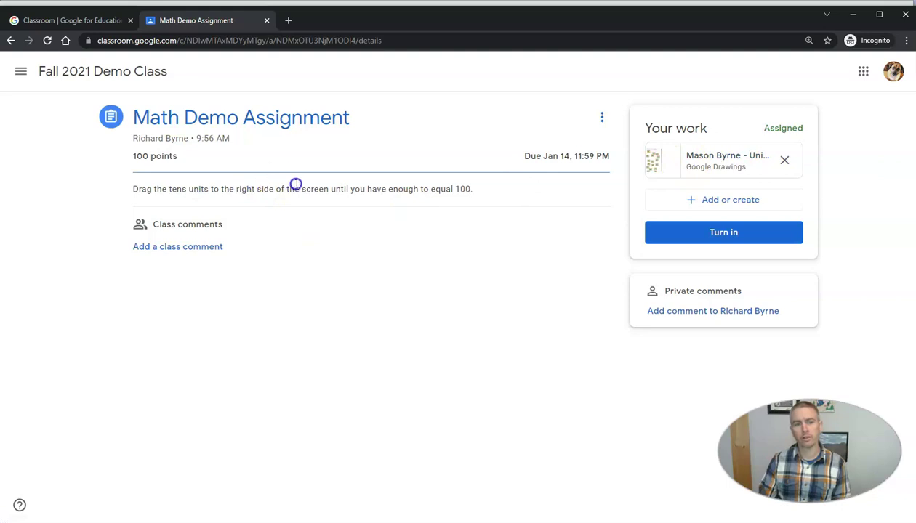
click(724, 157)
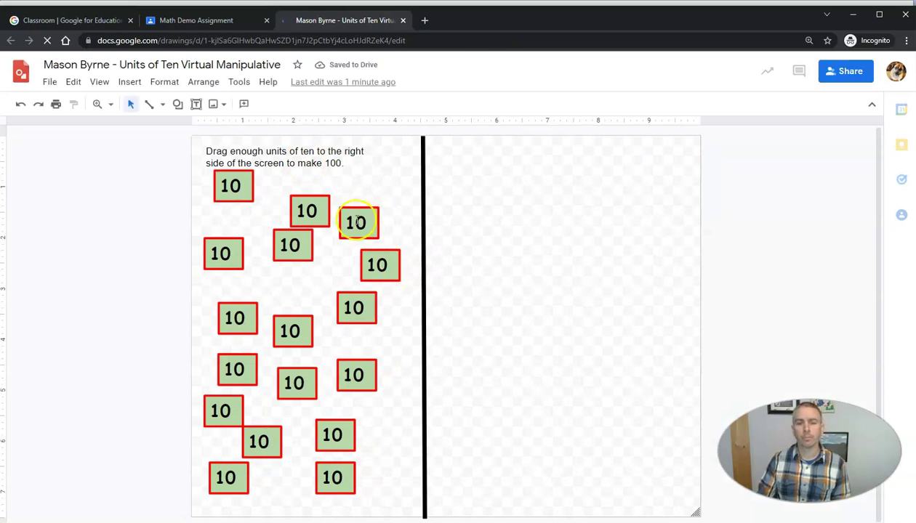
Drag ten '10' tiles across the black divider onto the right half, totalling 100
drag(378, 206, 478, 194)
drag(389, 250, 500, 244)
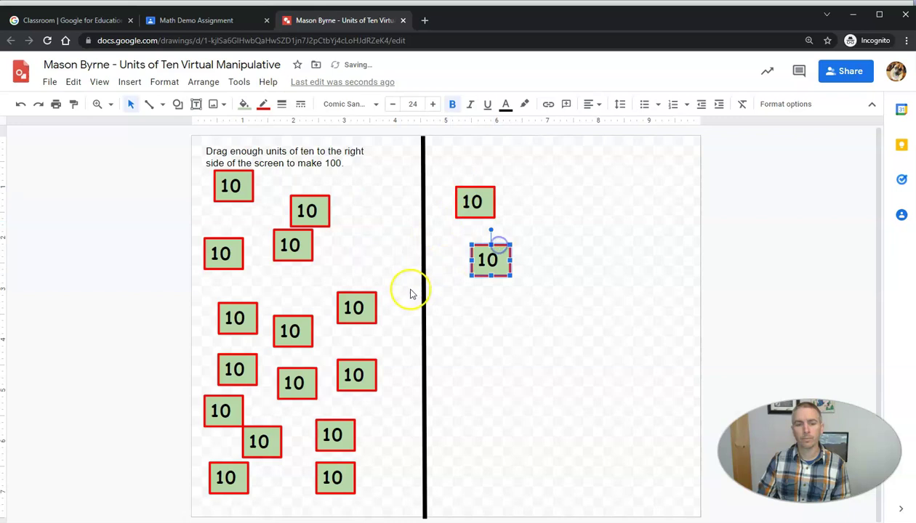
drag(358, 302, 500, 316)
drag(331, 215, 529, 189)
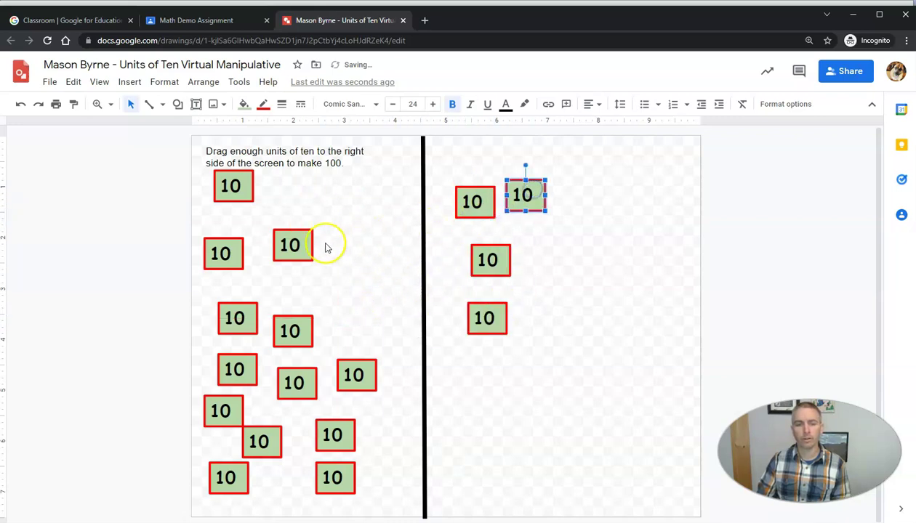
drag(310, 244, 546, 239)
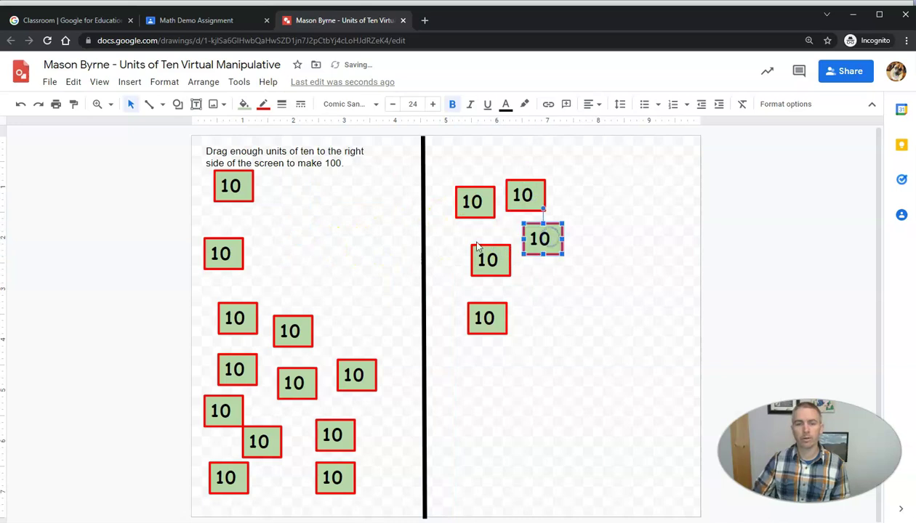
click(235, 194)
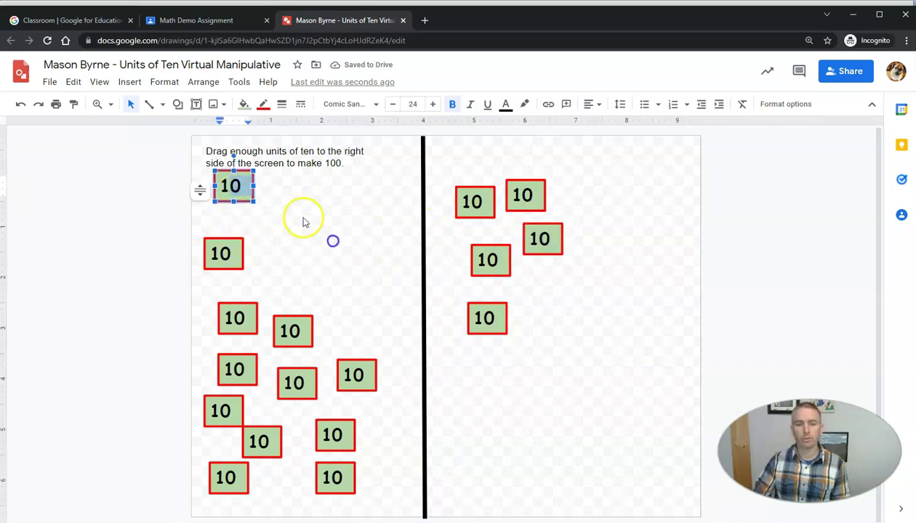
drag(235, 198, 560, 297)
drag(235, 267, 554, 357)
drag(308, 334, 497, 392)
drag(369, 383, 482, 441)
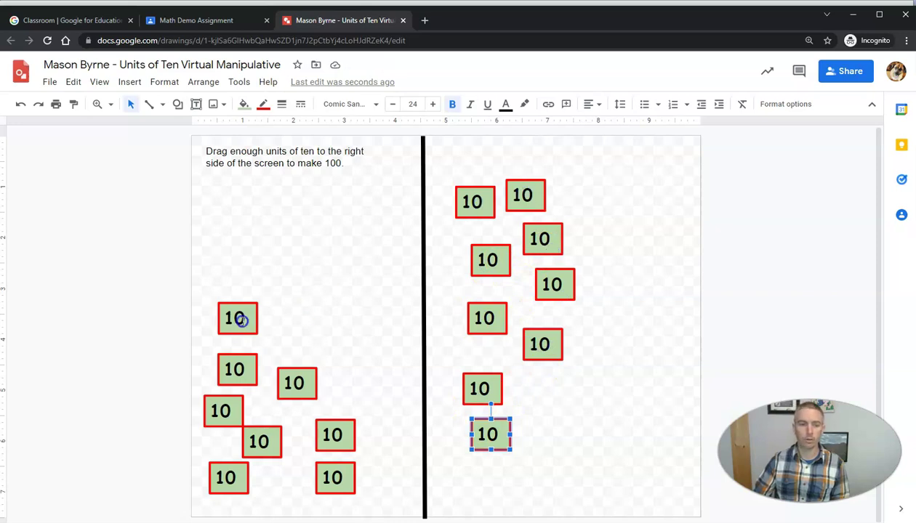
drag(253, 331, 575, 417)
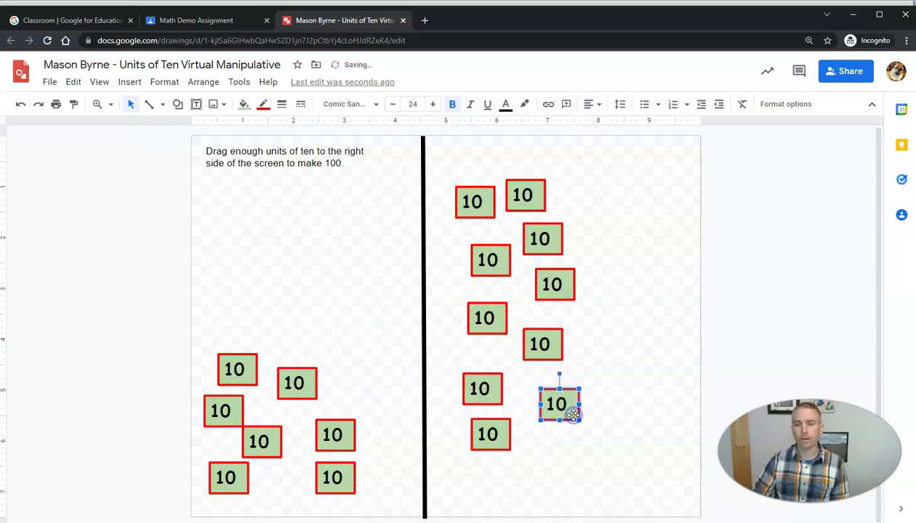
click(818, 270)
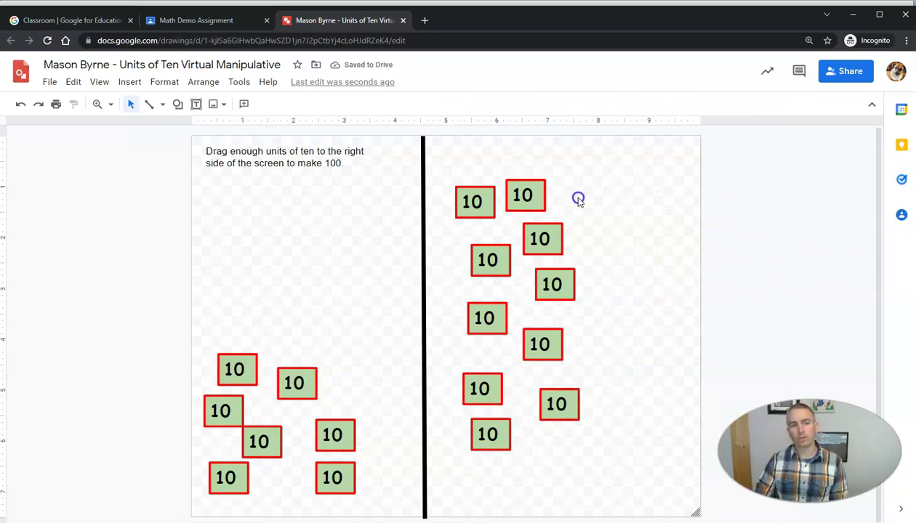
Turn in the student's Math Demo Assignment and go back to the drawing
click(231, 24)
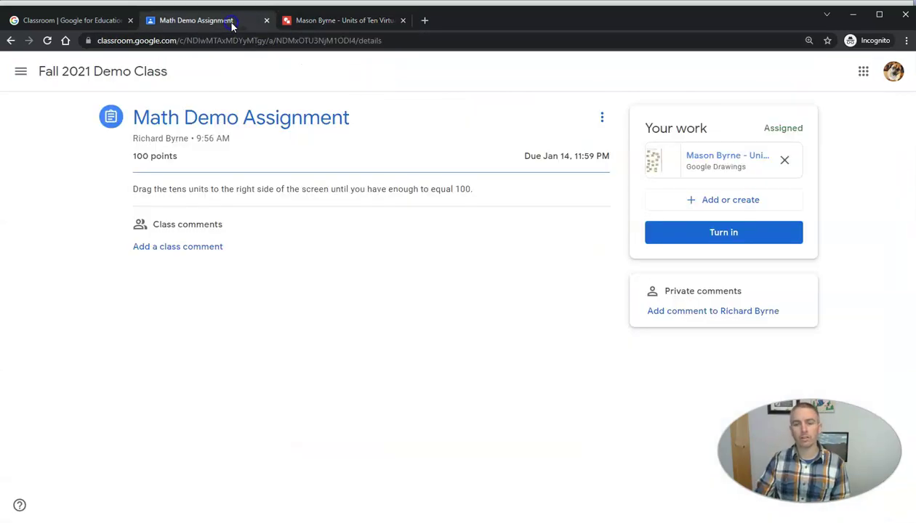
click(722, 233)
click(573, 335)
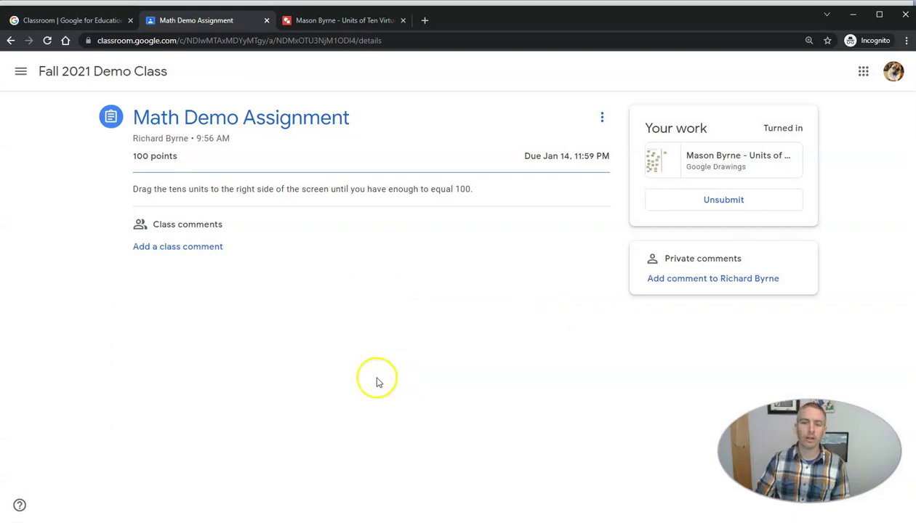
click(338, 26)
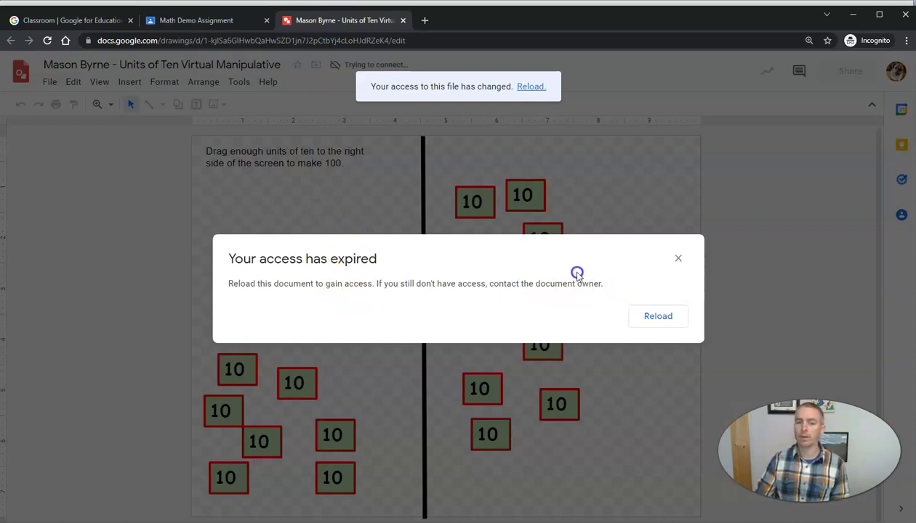
Close the expired drawing, leaving the turned-in assignment page in view
click(402, 22)
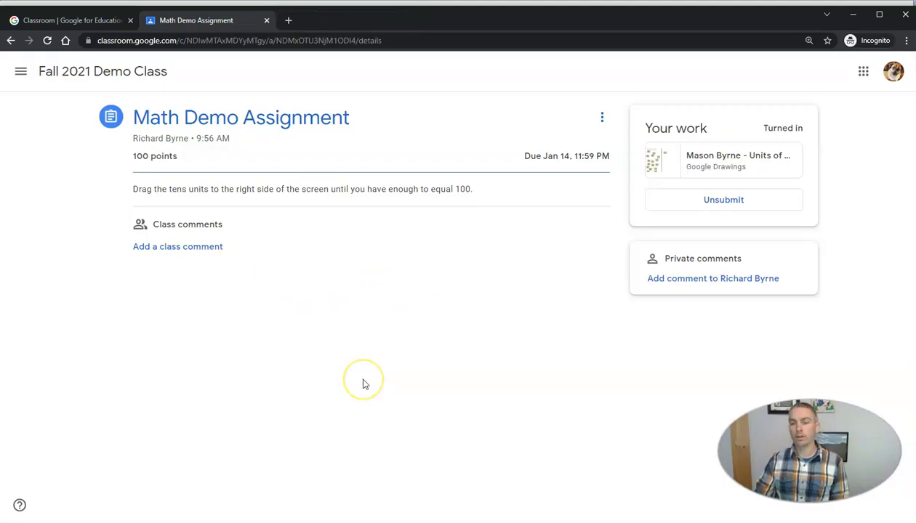